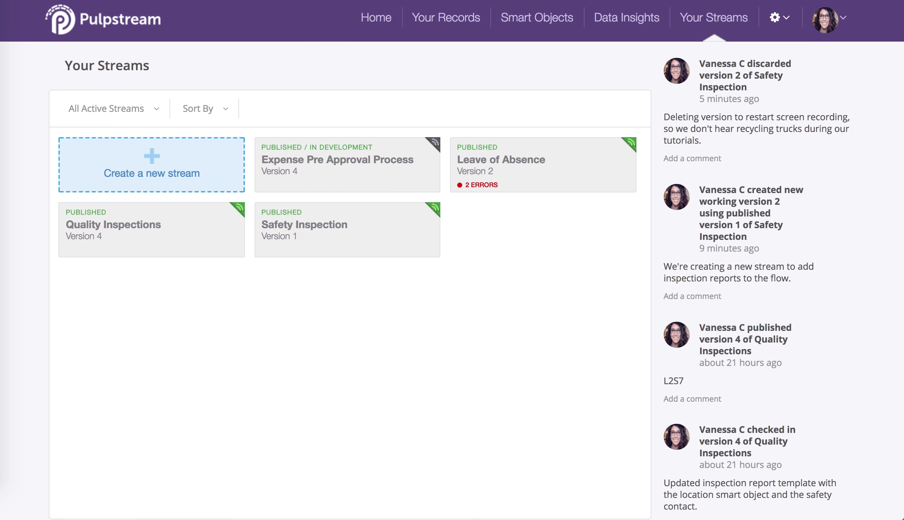
Create a new version of the Safety Inspection stream with the comment "We're creating a new version to add inspection reports to the flow.".
left_click(404, 236)
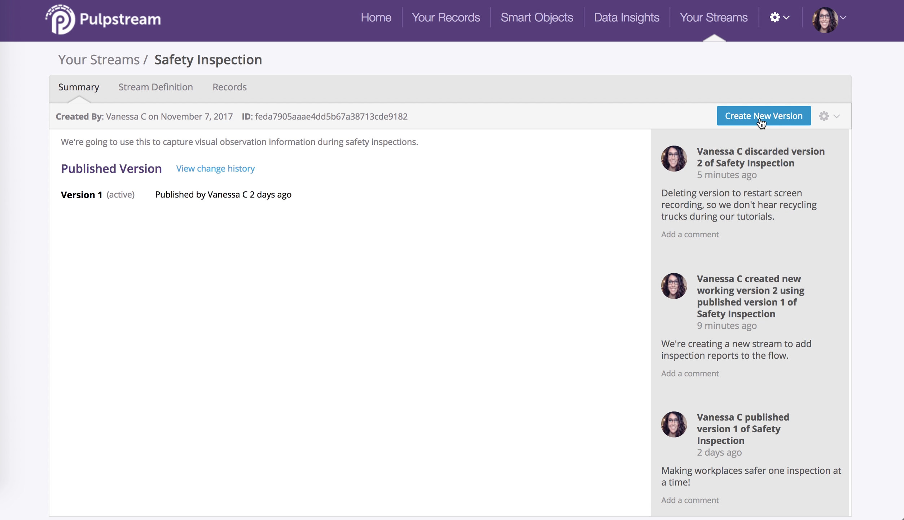
left_click(774, 120)
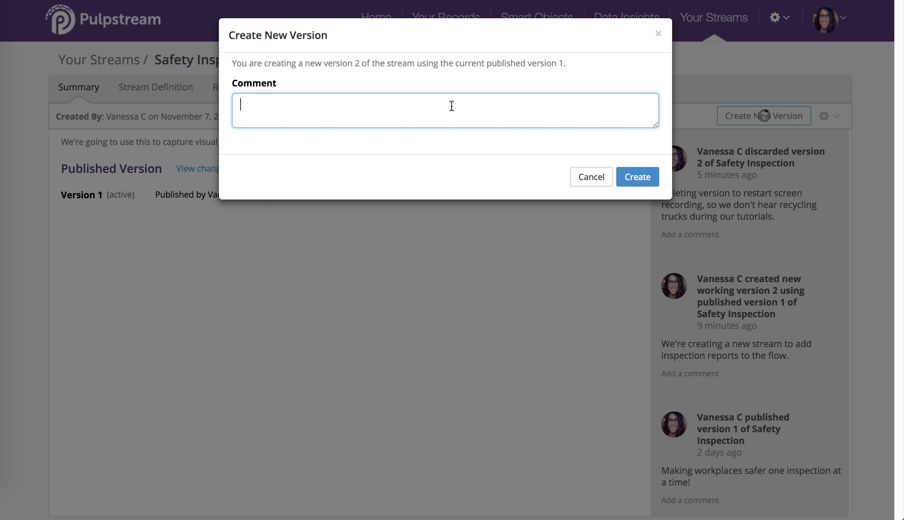
type("We're creating a new ve")
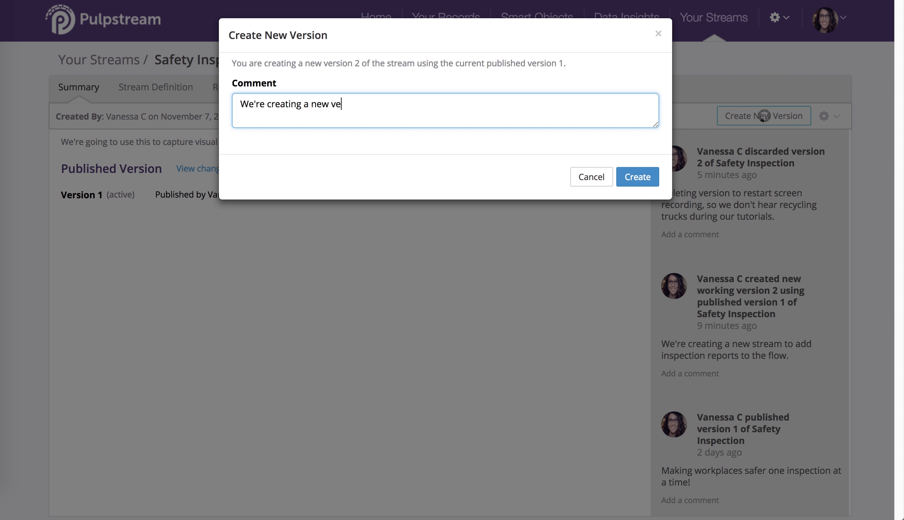
type("rsion to add inspection reports to t")
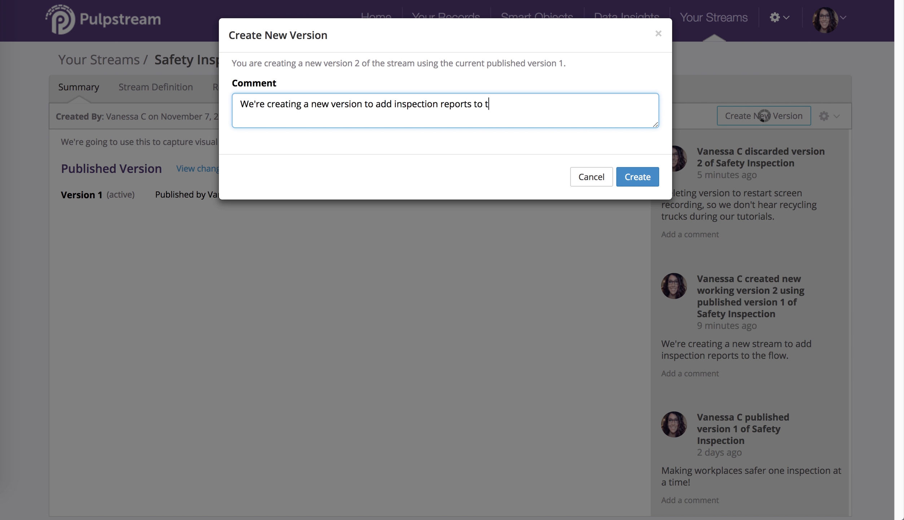
type("h eflow")
key("BackSpace")
key("BackSpace")
key("BackSpace")
key("BackSpace")
key("BackSpace")
key("BackSpace")
type("ef")
key("BackSpace")
type("flow")
key("BackSpace")
key("BackSpace")
type("ow.")
left_click(641, 177)
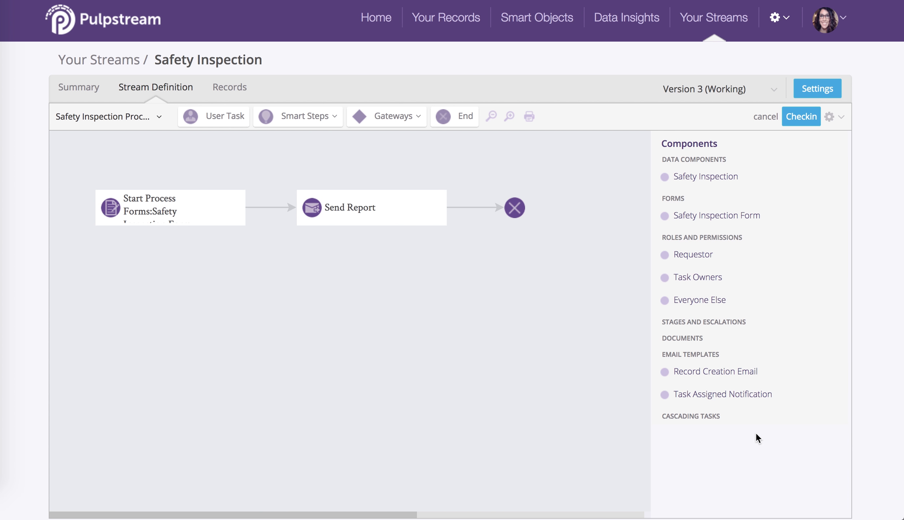
Generate a print template from the Safety Inspection Form and open the resulting document.
left_click(723, 217)
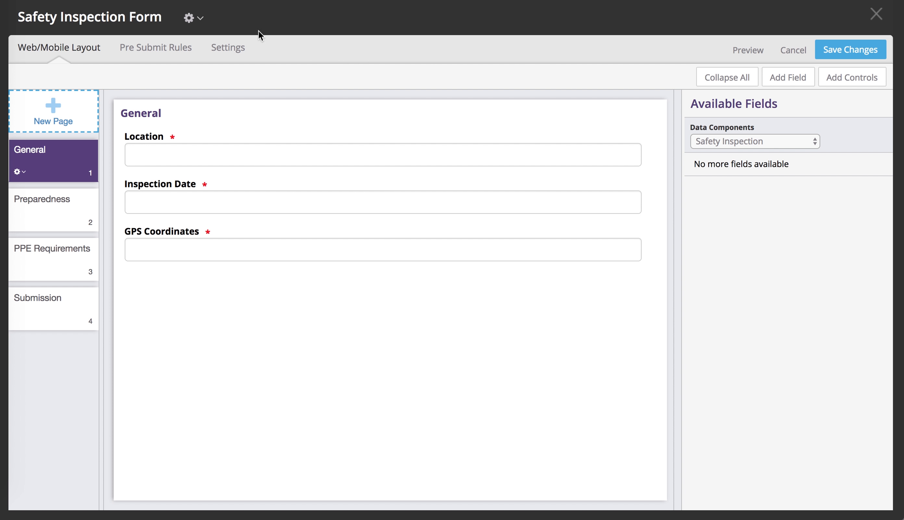
left_click(201, 23)
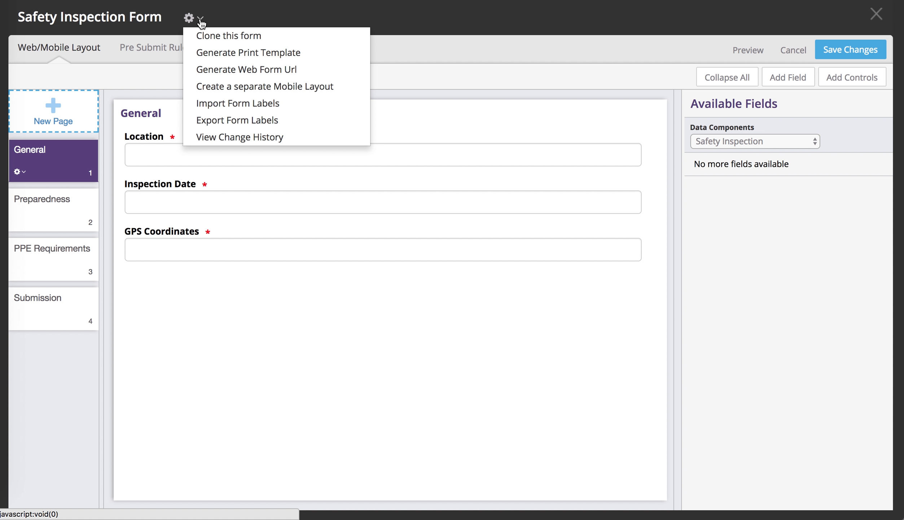
left_click(211, 53)
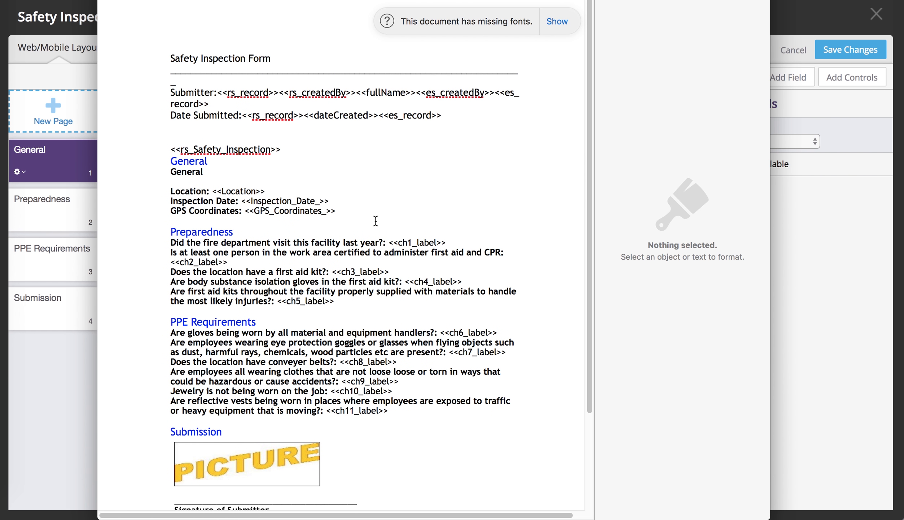
Rename the generated template document on the Desktop as InspectionReportTemplate1.
left_click_drag(539, 0, 544, 34)
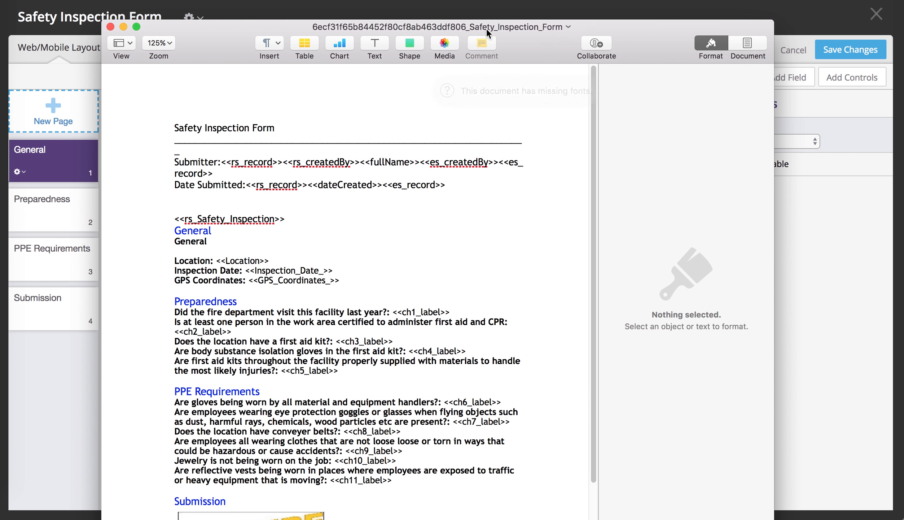
left_click(569, 27)
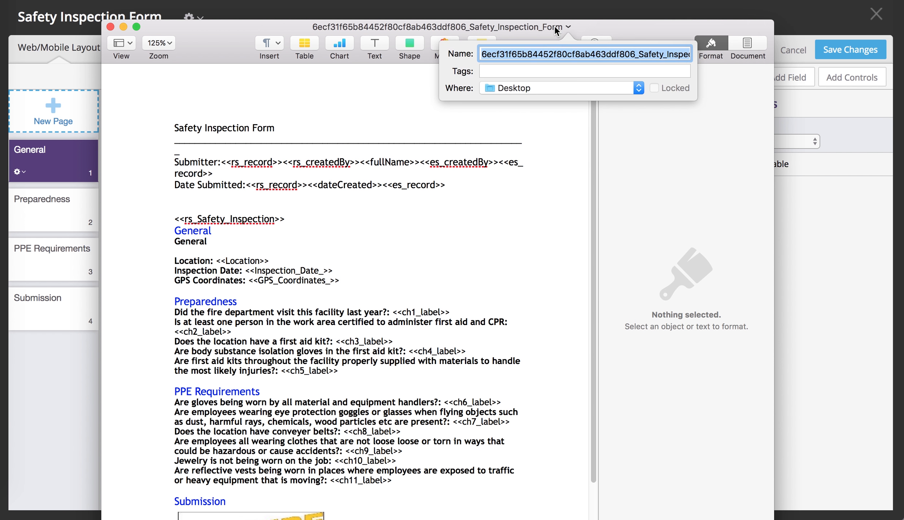
type("Inspect")
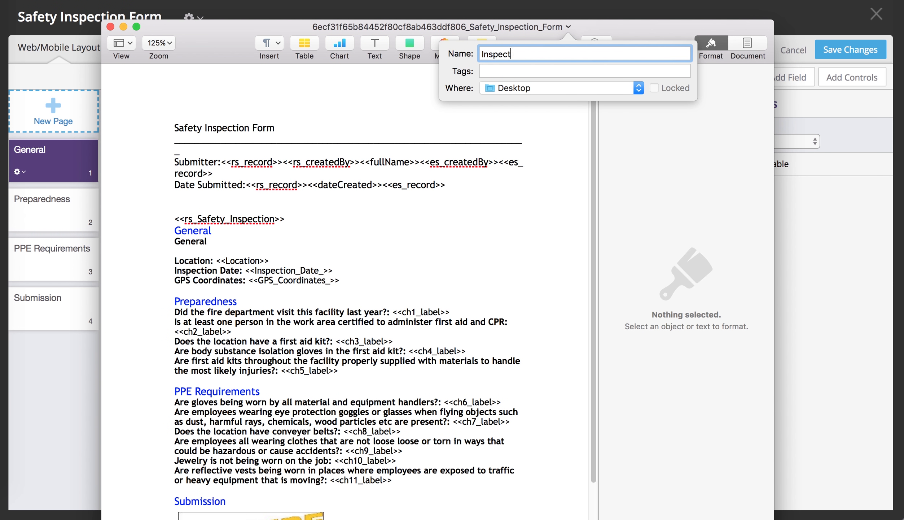
type("ionReportTemplate1")
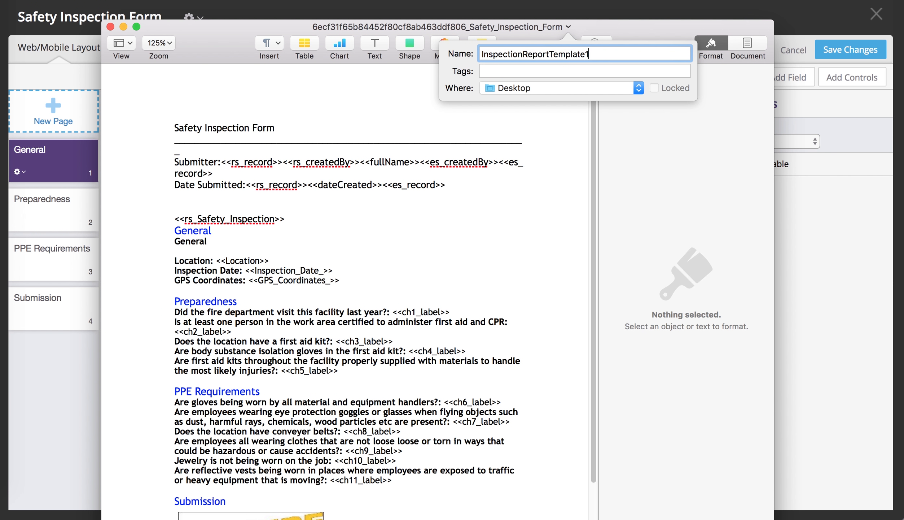
key("Return")
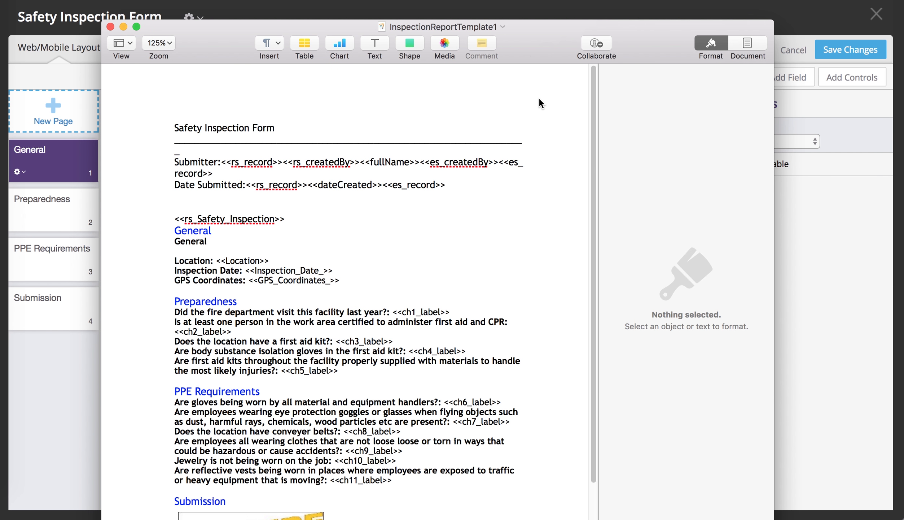
Minimize the template document and leave the Safety Inspection Form editor without saving.
left_click(535, 125)
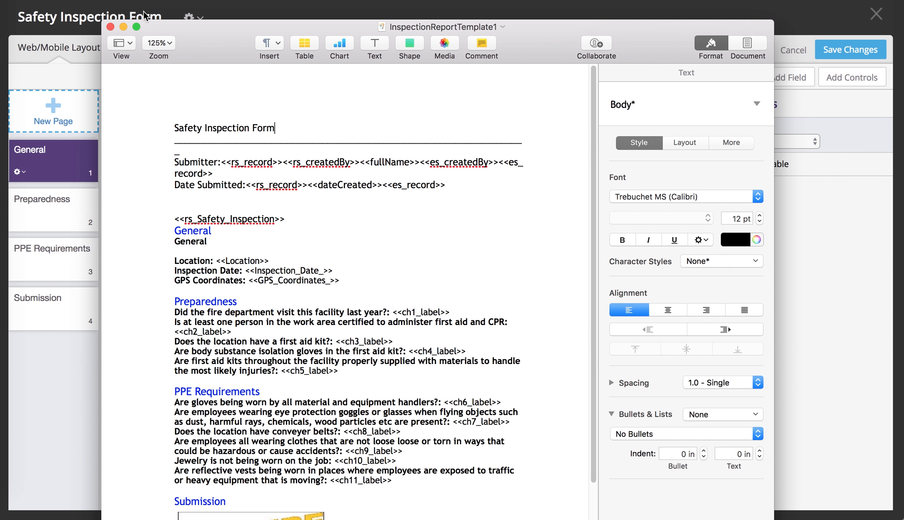
left_click(124, 27)
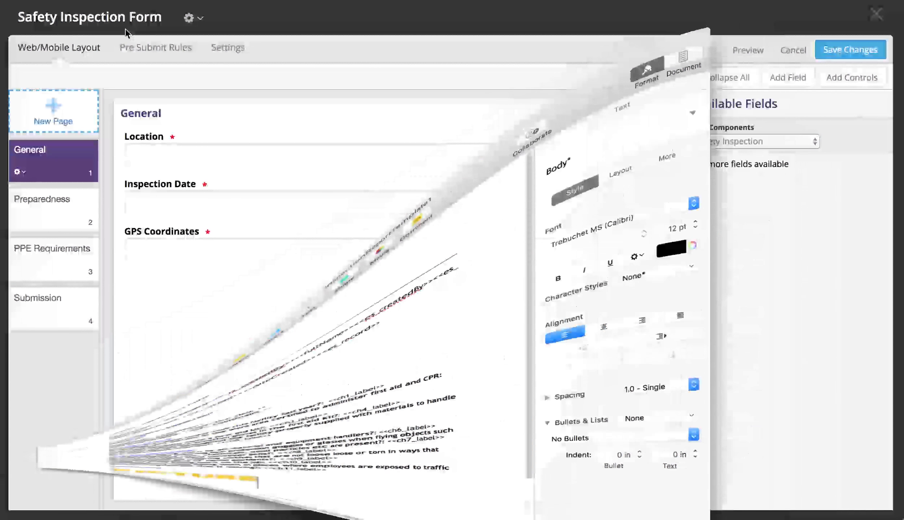
left_click(876, 14)
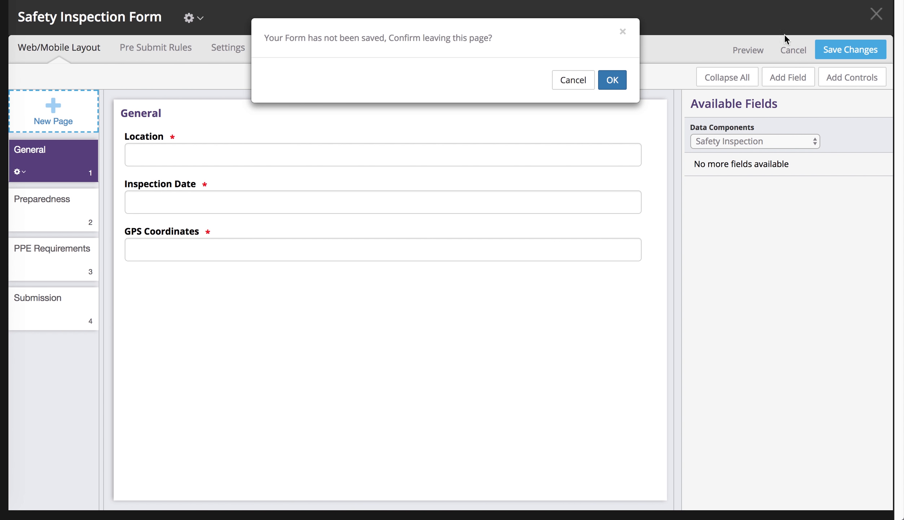
left_click(609, 81)
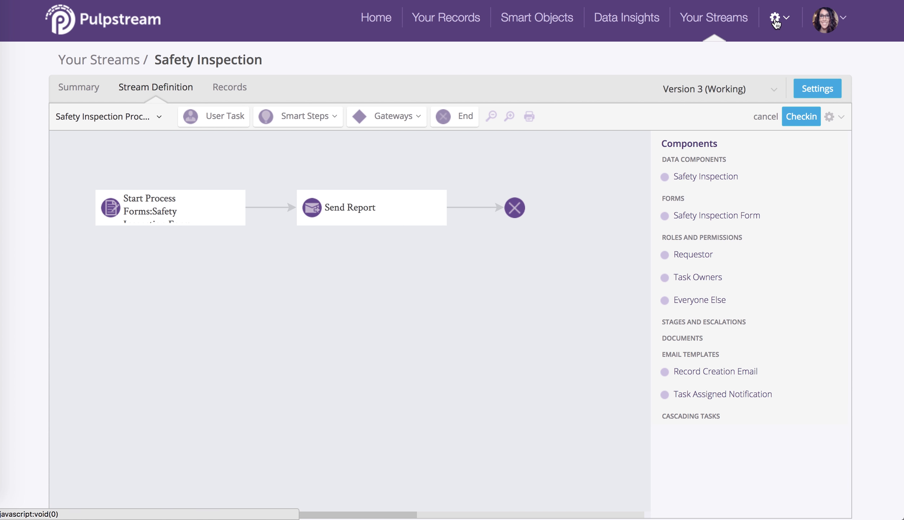
Generate a test document from the completed Austin, Texas inspection record using the Word template InspectionReportTemplate1Doc.docx.
left_click(842, 119)
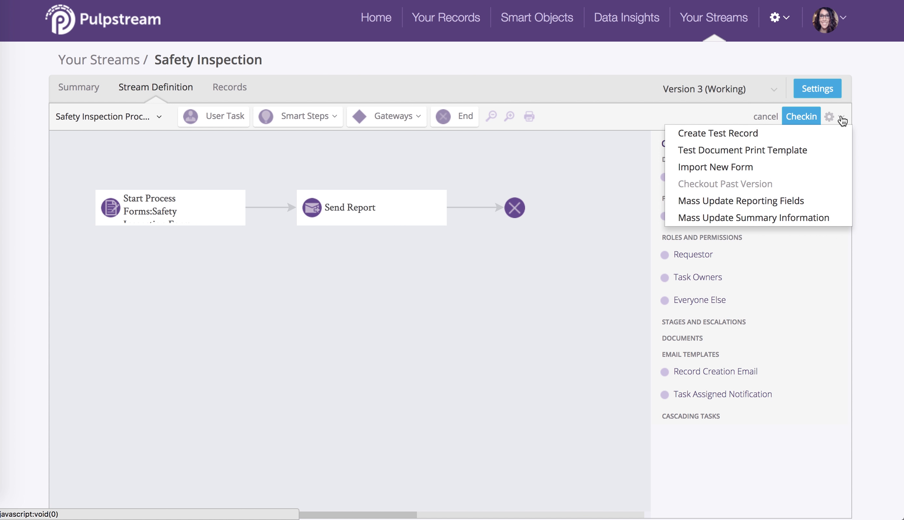
left_click(839, 147)
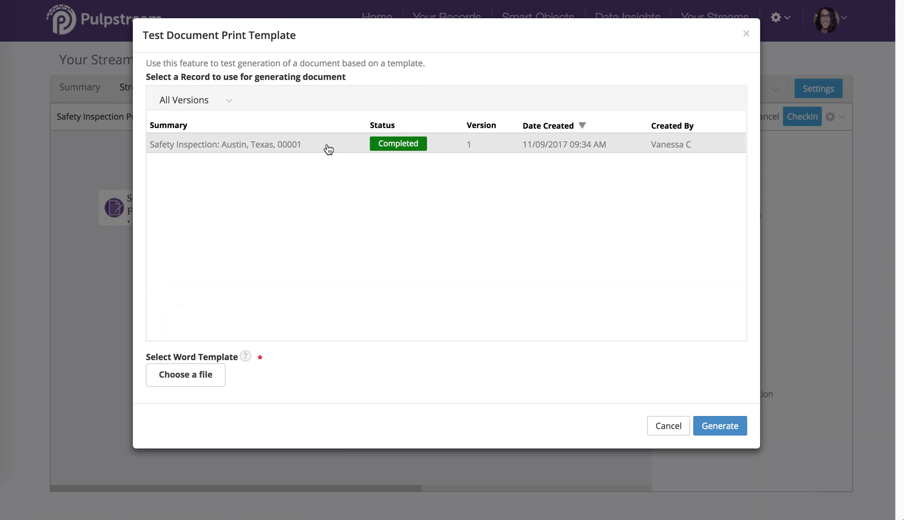
left_click(326, 148)
left_click(185, 375)
left_click(577, 160)
left_click(877, 297)
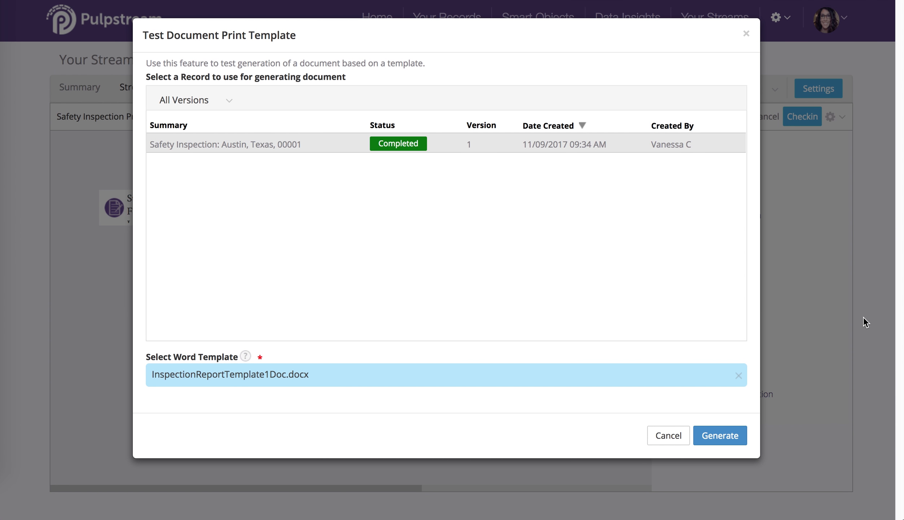
left_click(730, 436)
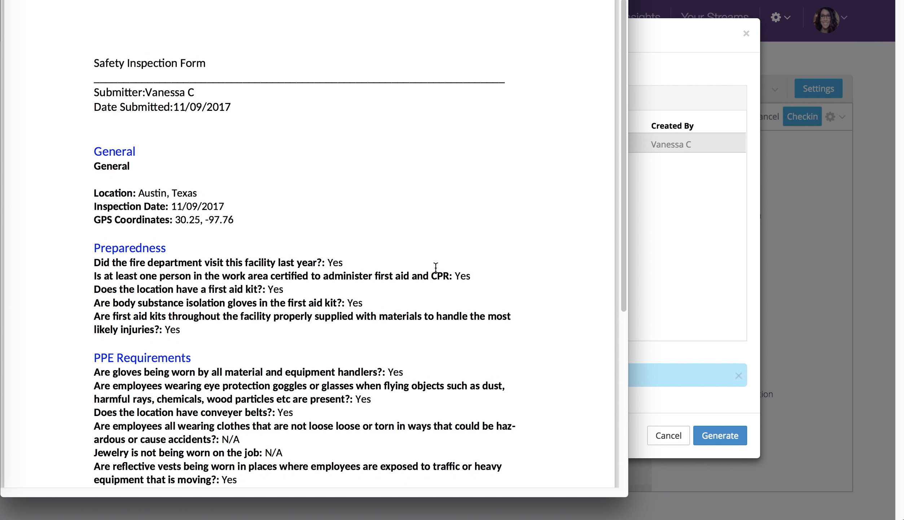
Review the generated inspection report from the submitter details through the Submission section, and close the print template test.
scroll(435, 267, "down", 4)
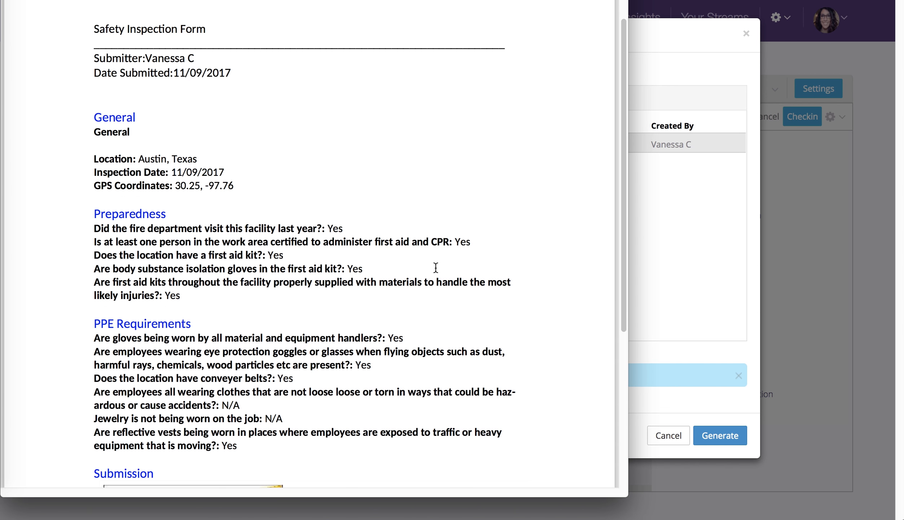
scroll(64, 129, "up", 4)
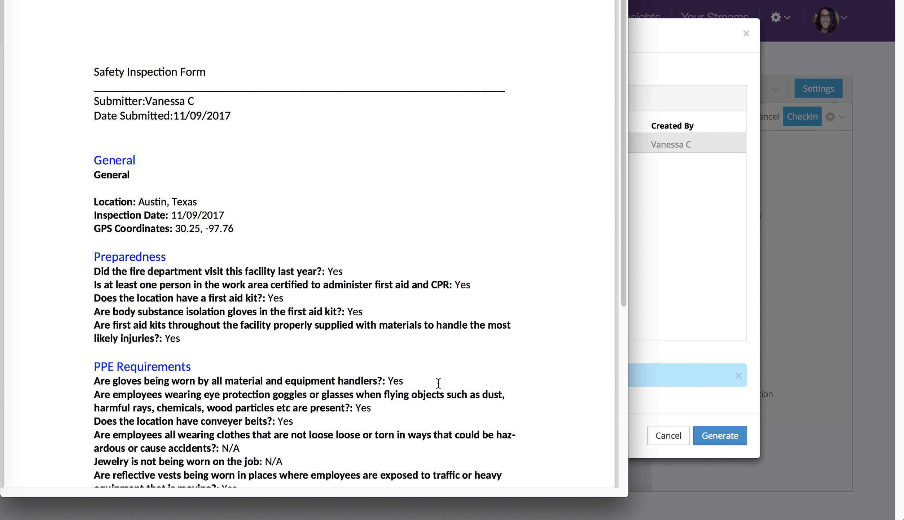
scroll(438, 383, "down", 3)
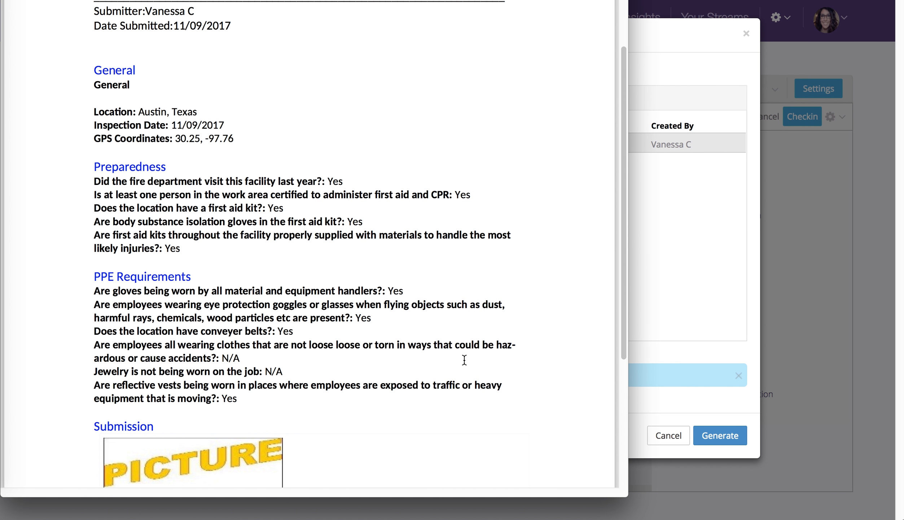
scroll(454, 326, "up", 2)
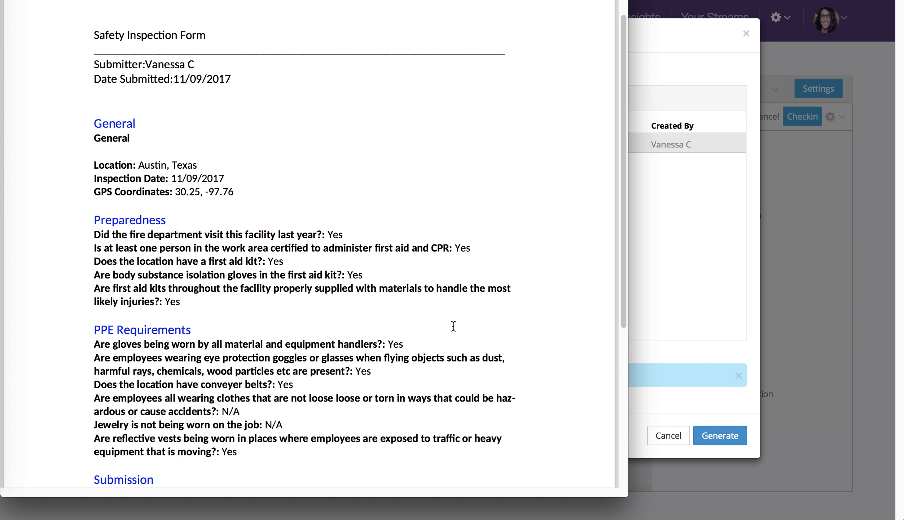
scroll(453, 325, "up", 2)
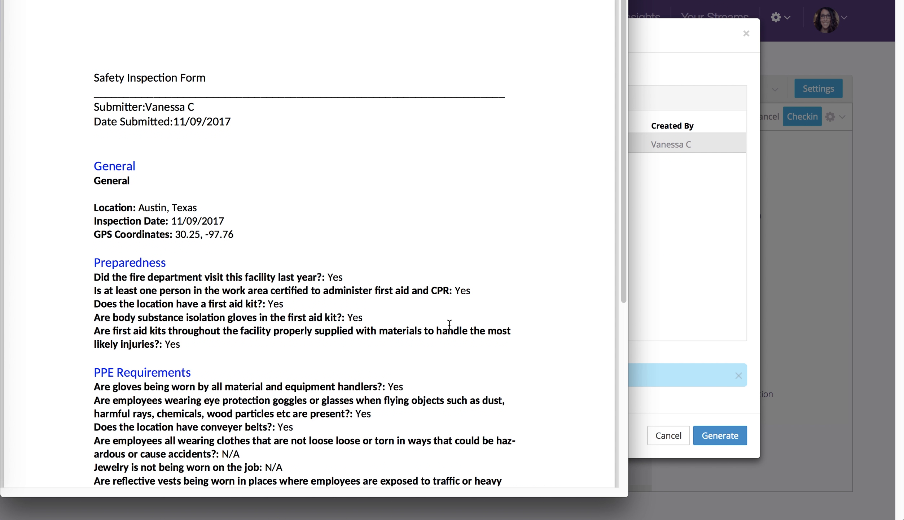
scroll(329, 336, "down", 5)
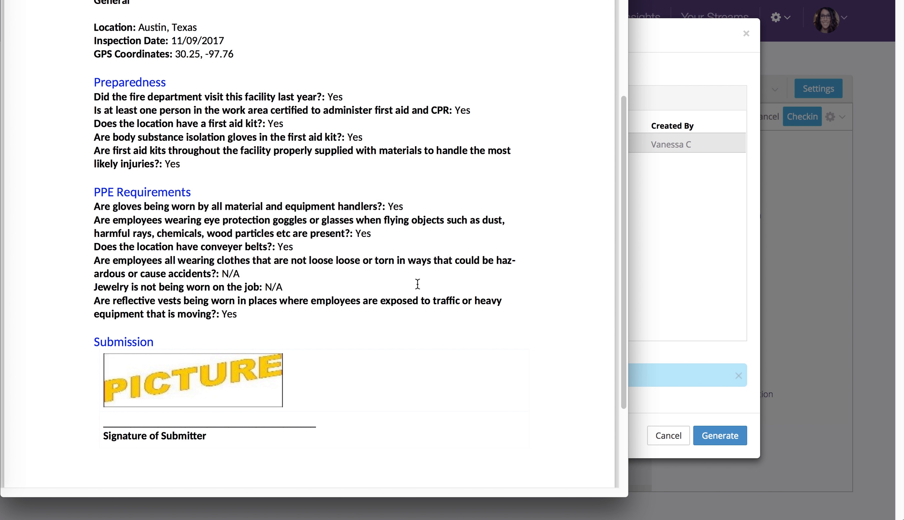
left_click_drag(307, 3, 298, 20)
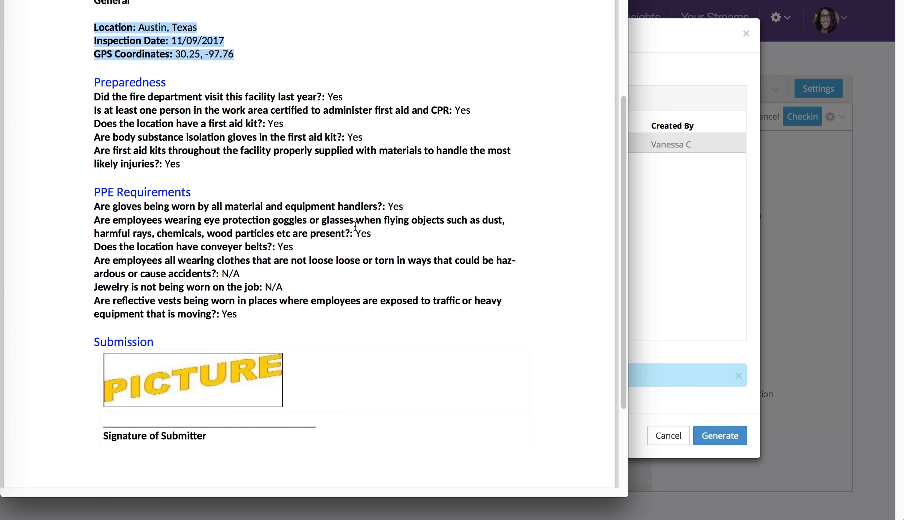
key("super+Tab")
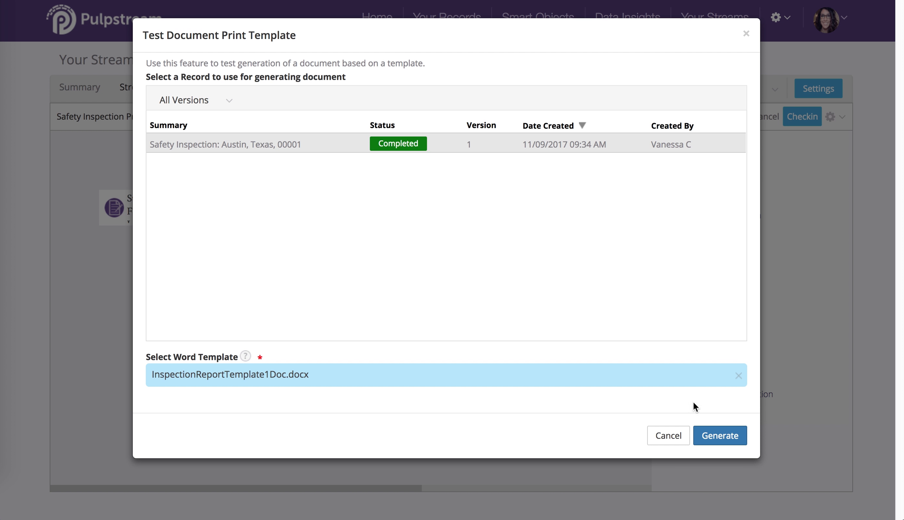
left_click(660, 436)
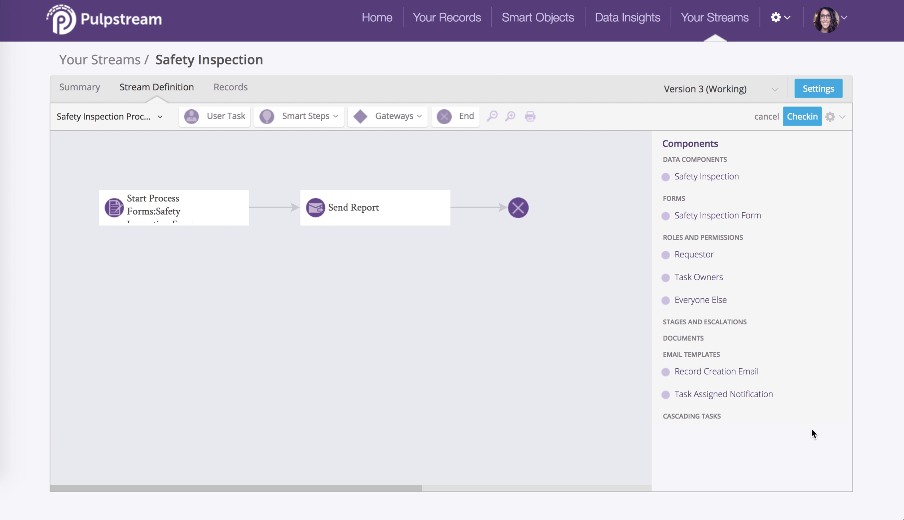
Add a document titled Inspection Report using InspectionReportTemplate1Doc.docx, available to end users as a print template for individual records from record details.
mouse_move(760, 354)
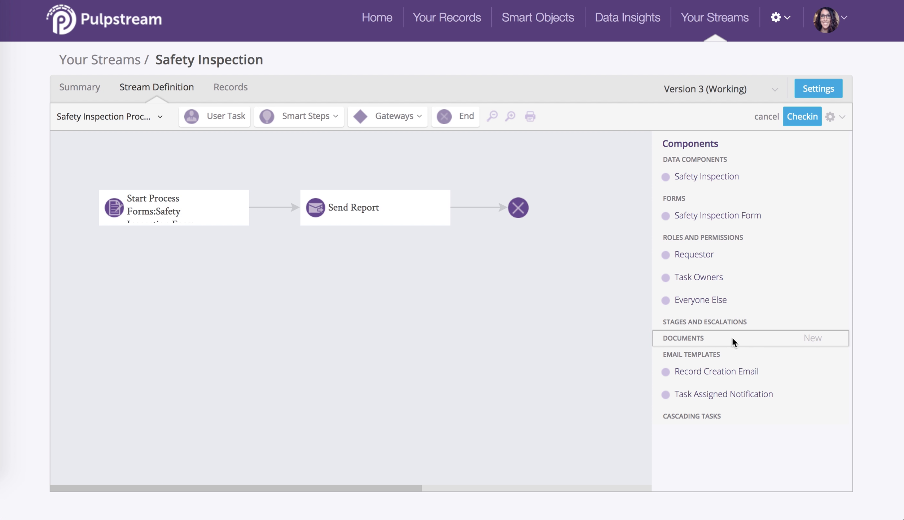
left_click(811, 342)
type("Inspection Report")
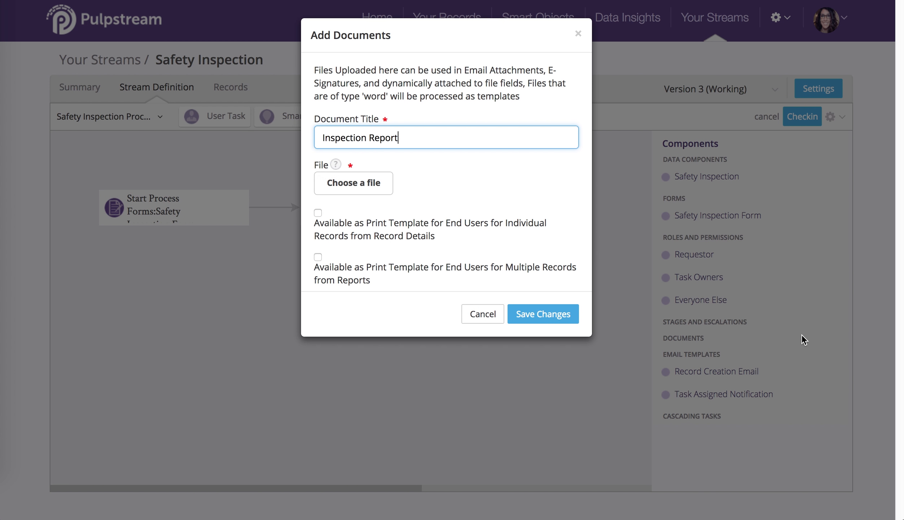
left_click(347, 191)
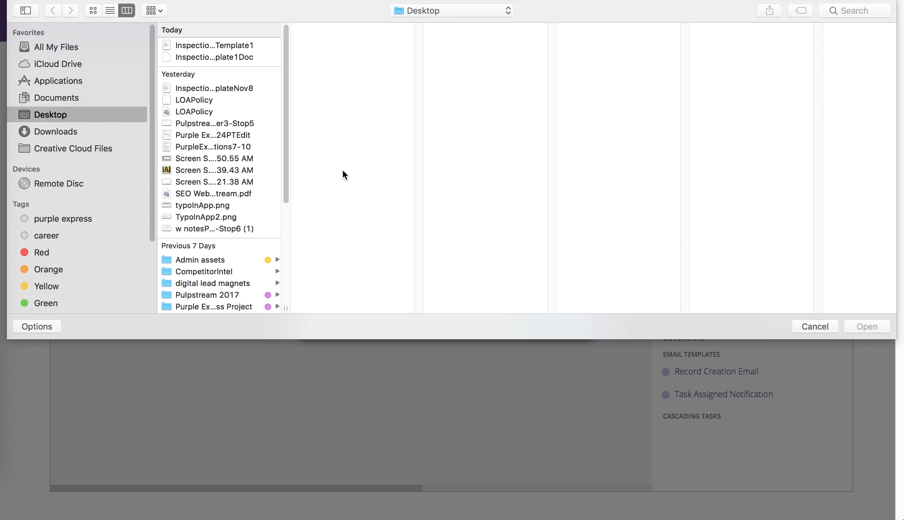
left_click(239, 57)
left_click(876, 321)
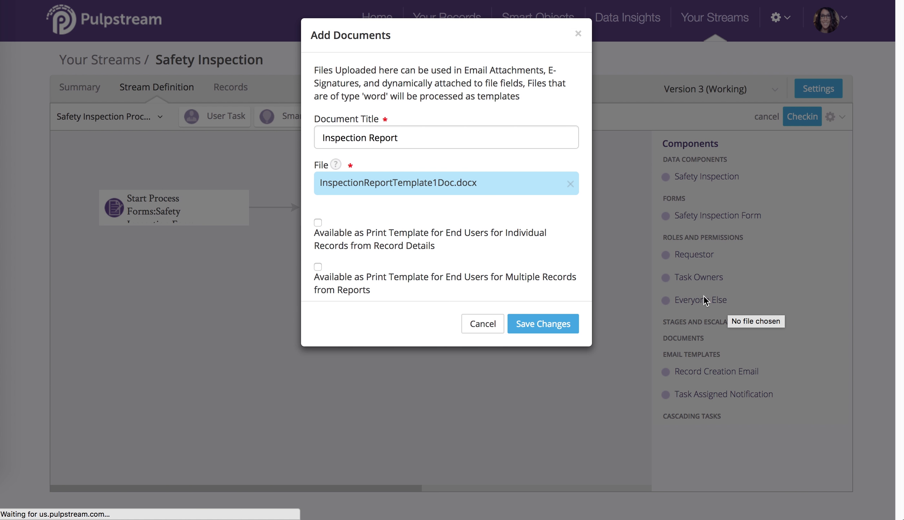
left_click(318, 221)
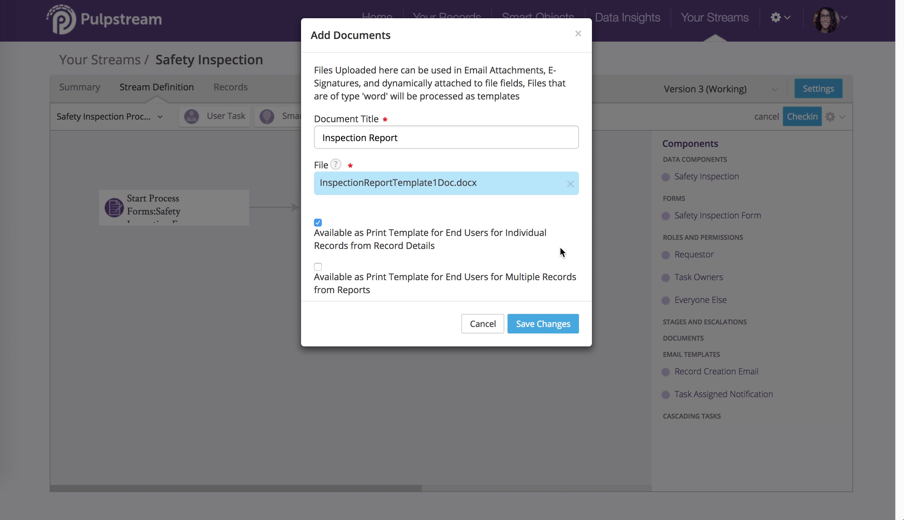
left_click(541, 323)
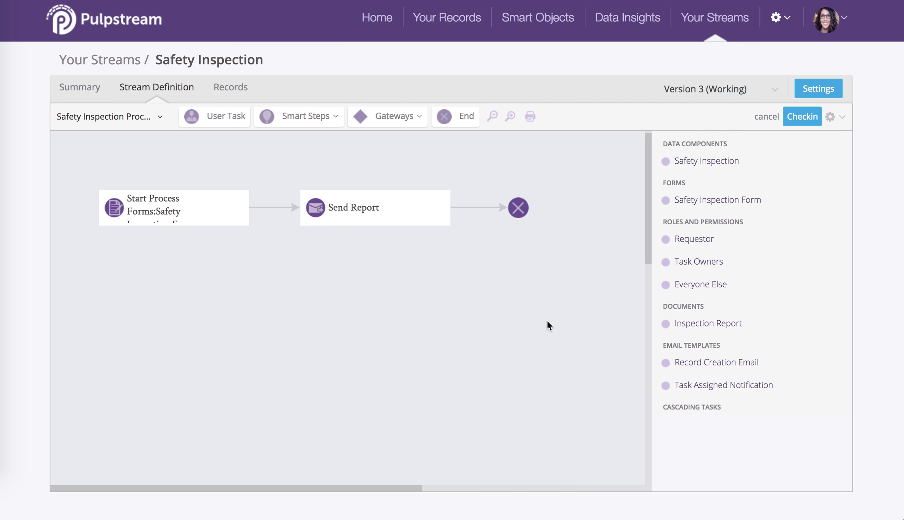
Start a new email template with the title Inspection Report Created Email.
mouse_move(838, 366)
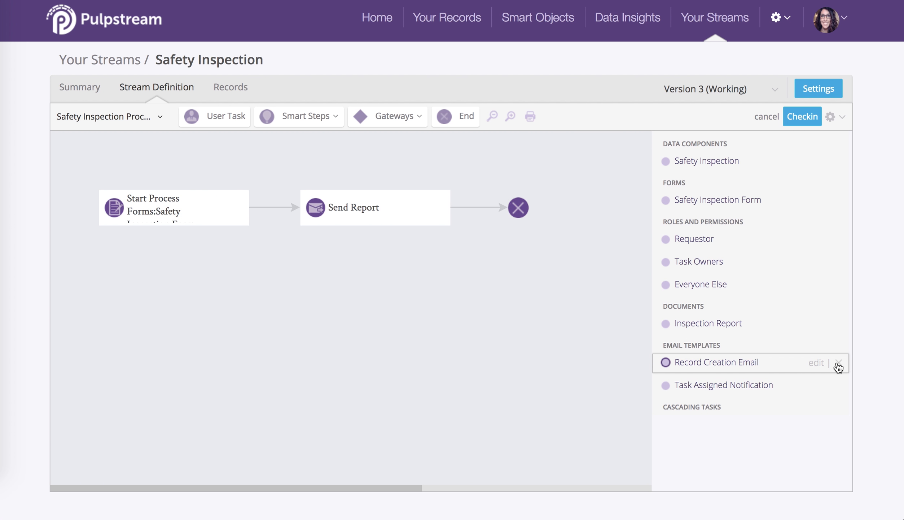
mouse_move(816, 348)
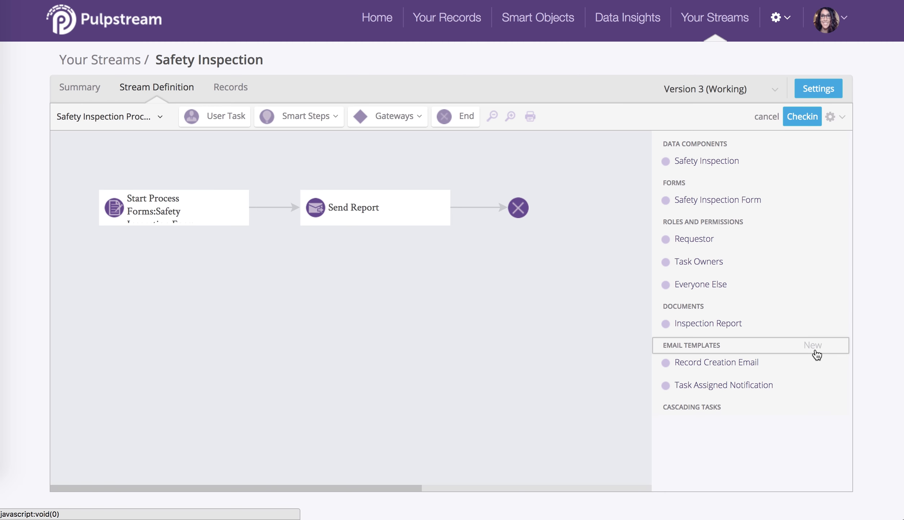
left_click(815, 349)
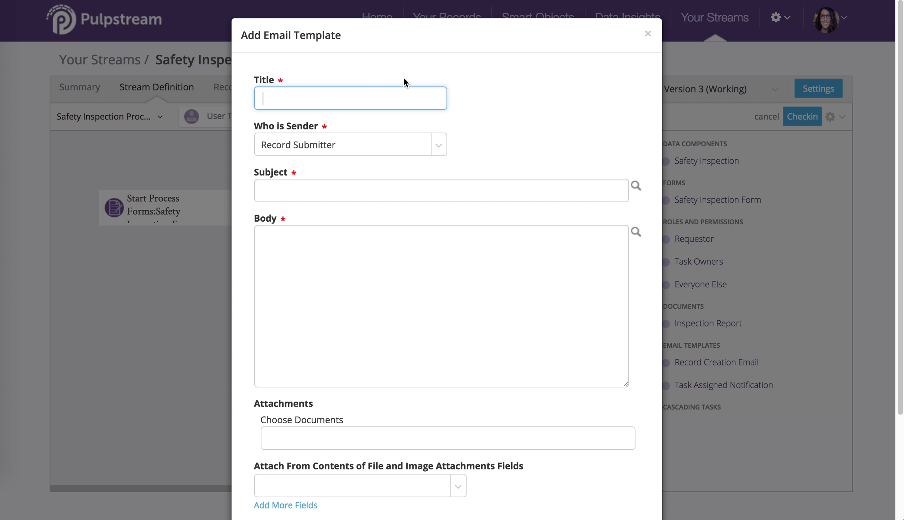
type("Inspection Report Email T")
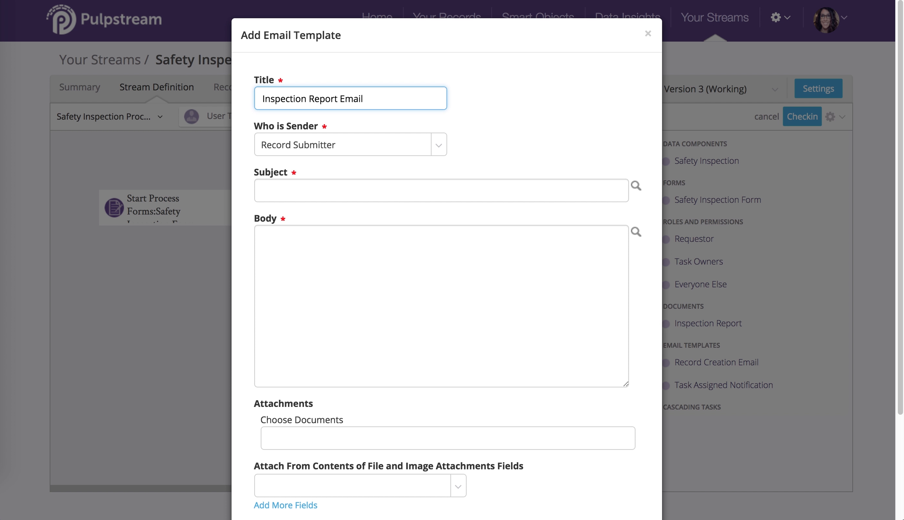
left_click(340, 99)
type("Created")
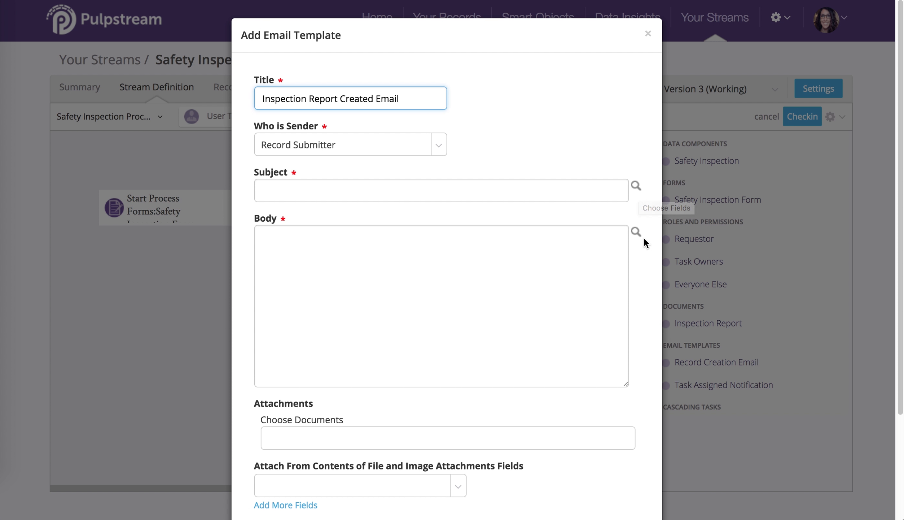
left_click(636, 185)
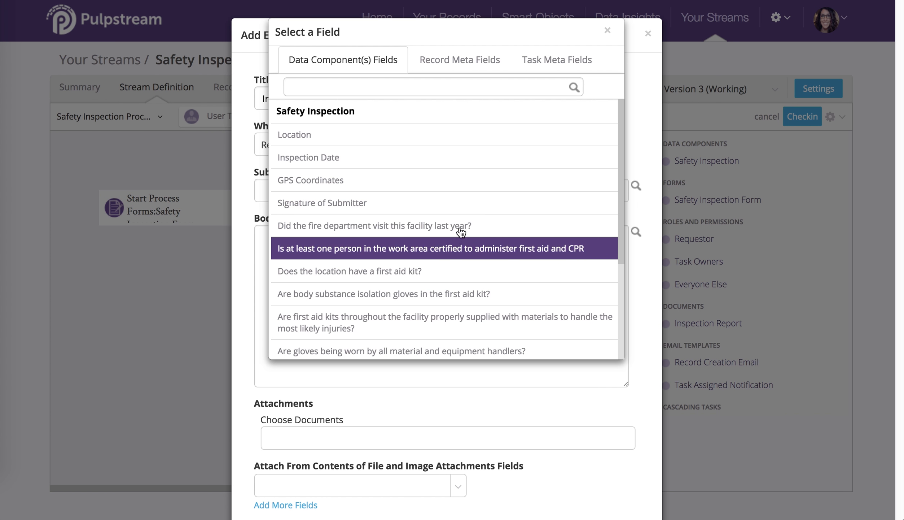
left_click(461, 59)
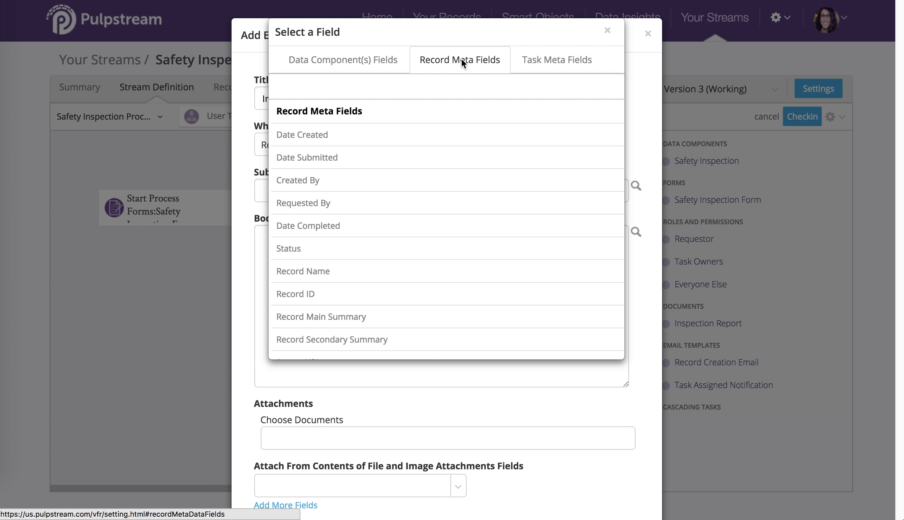
left_click(538, 61)
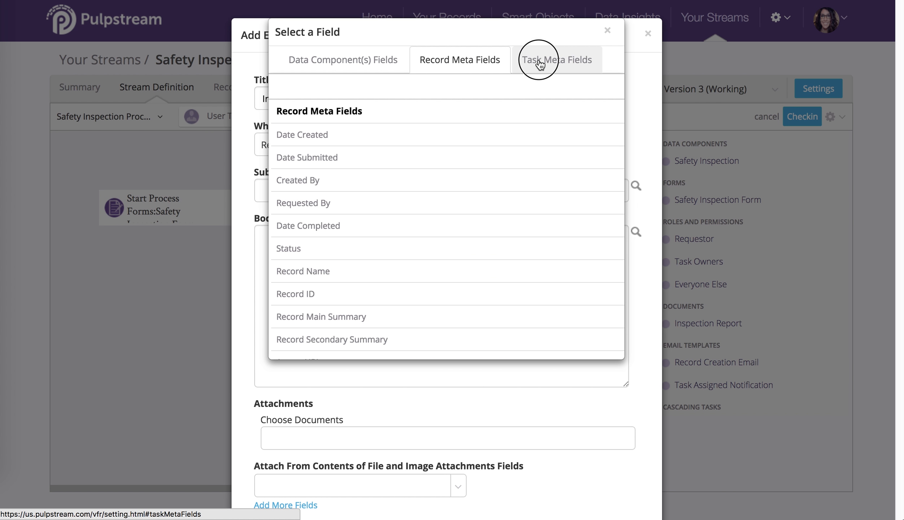
left_click(346, 62)
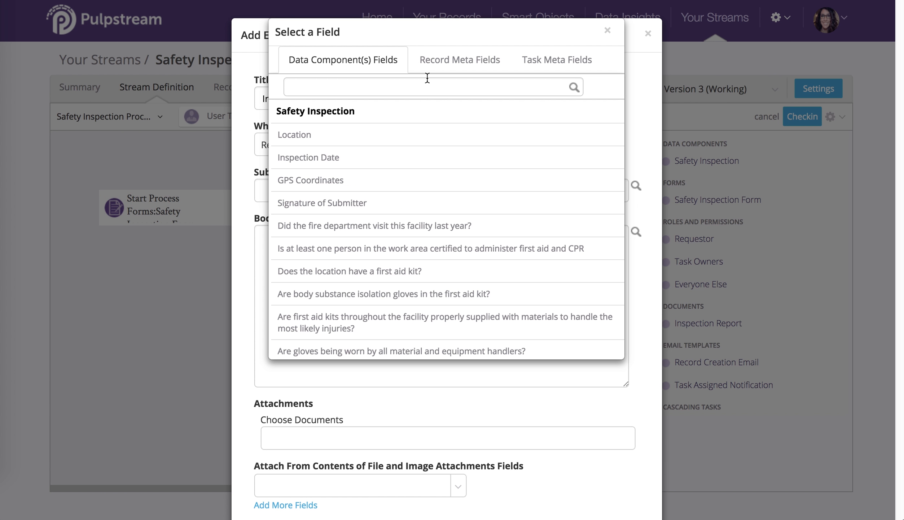
left_click(394, 134)
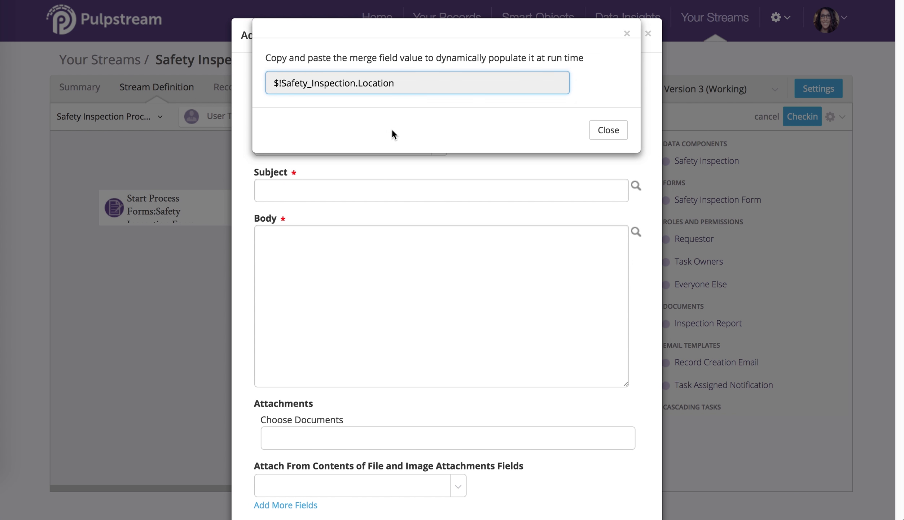
left_click(403, 83)
key("ctrl+c")
left_click(601, 133)
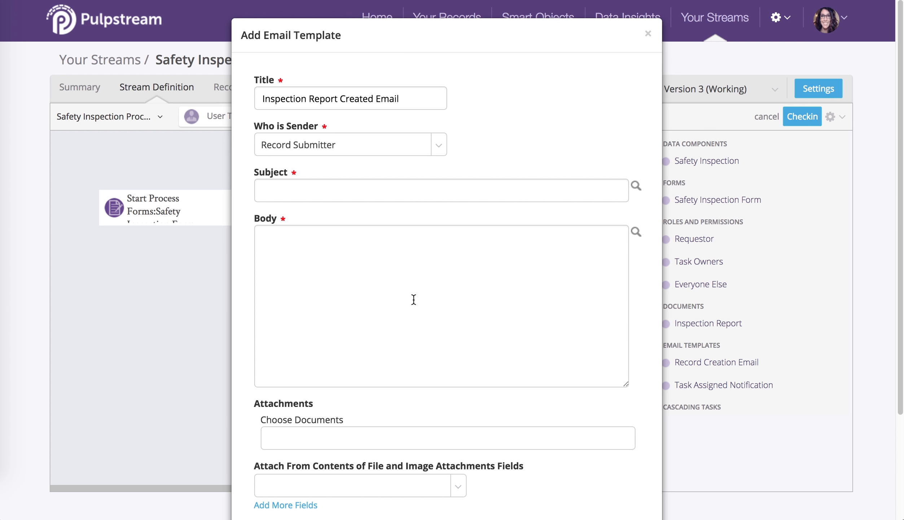
left_click(414, 299)
key("ctrl+v")
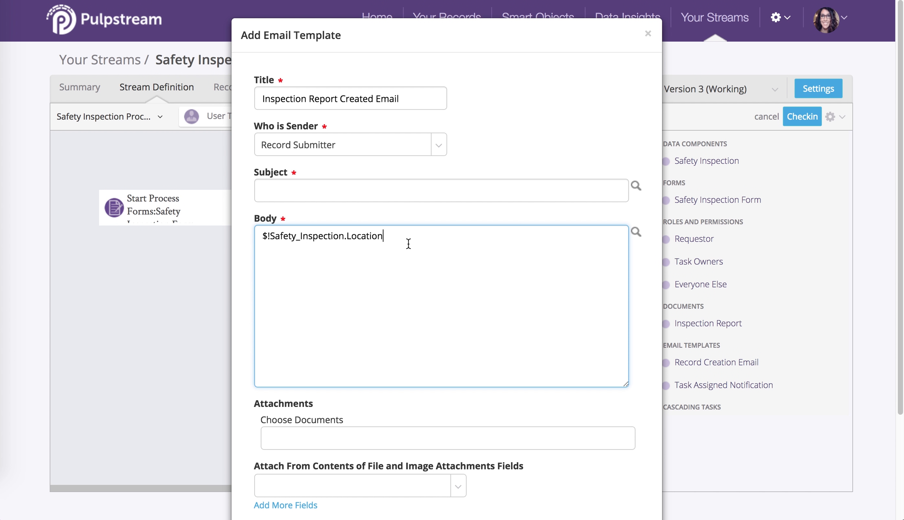
left_click_drag(383, 237, 239, 229)
key("BackSpace")
Set the email subject to "Inspection Report from $!Safety_Inspection.Location", inserting the Location merge field after the text.
left_click(304, 186)
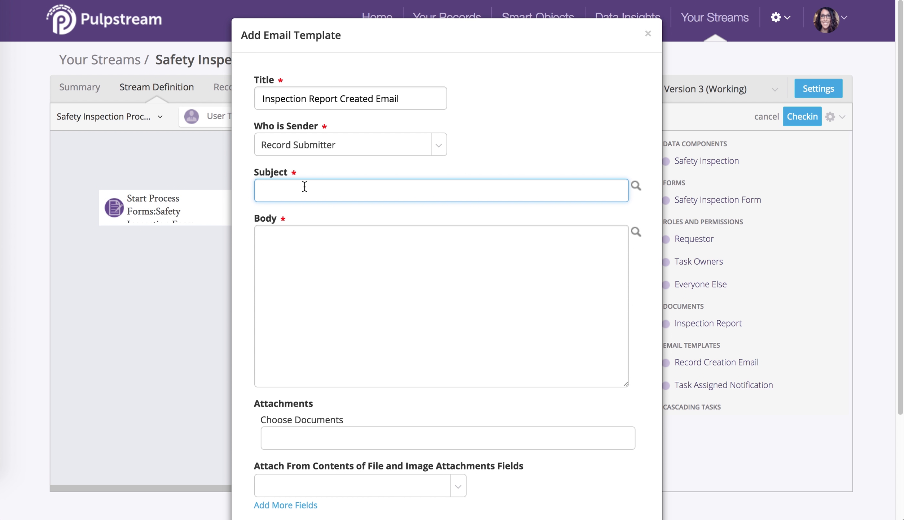
type("The")
key("BackSpace")
key("BackSpace")
key("BackSpace")
type("Inspection Report from")
left_click(637, 185)
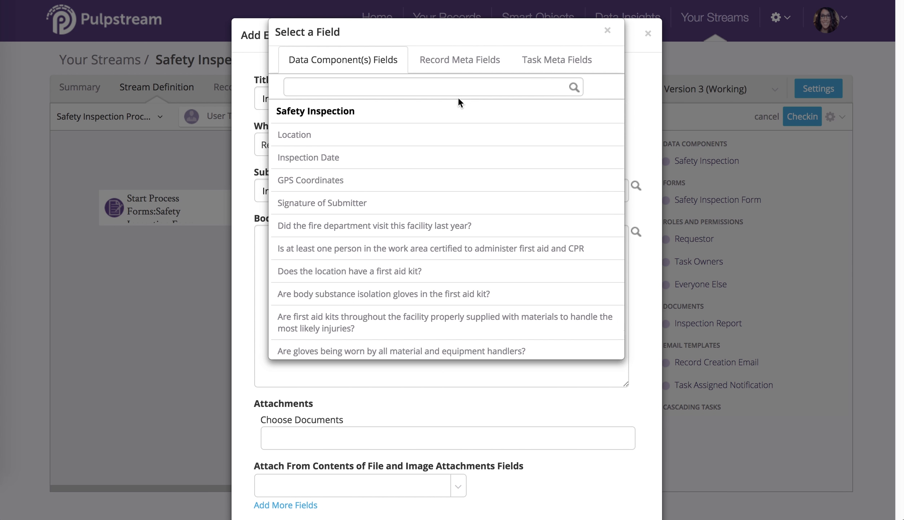
left_click(424, 135)
key("ctrl+c")
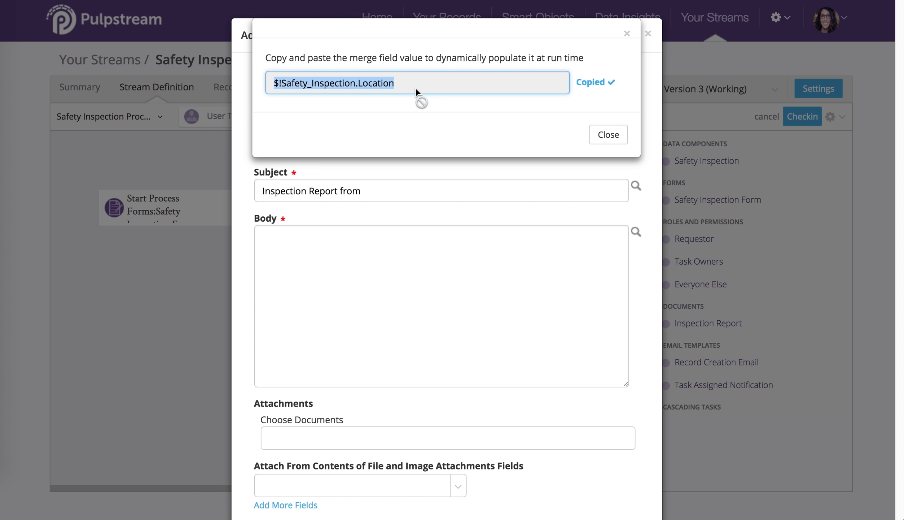
left_click(614, 136)
left_click(443, 193)
key("ctrl+v")
Begin the email body with "Hello" and, after a blank line, "The inspection report for $!Safety_Inspection.Location", reusing the merge field from the subject.
left_click(424, 227)
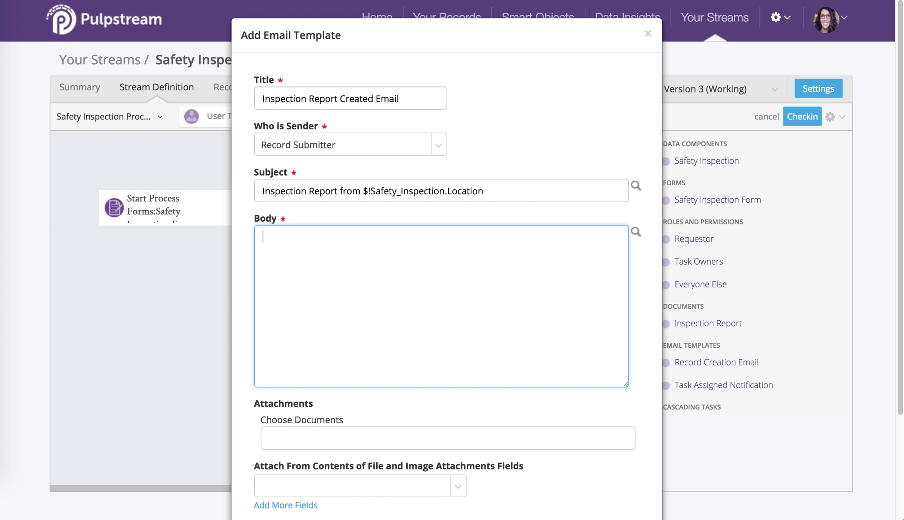
type("Hello")
key("Return")
key("Return")
type("The inspection report ")
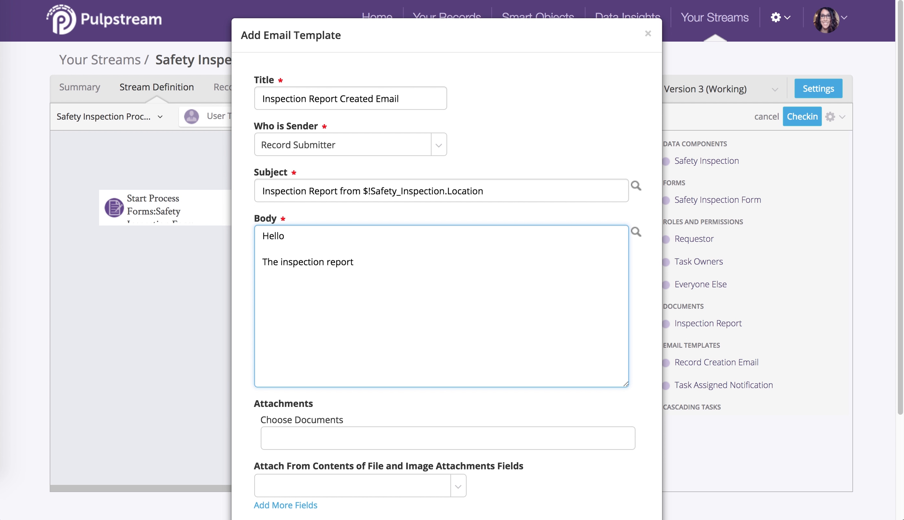
type("for")
left_click_drag(362, 190, 525, 188)
key("ctrl+c")
left_click(394, 255)
key("ctrl+v")
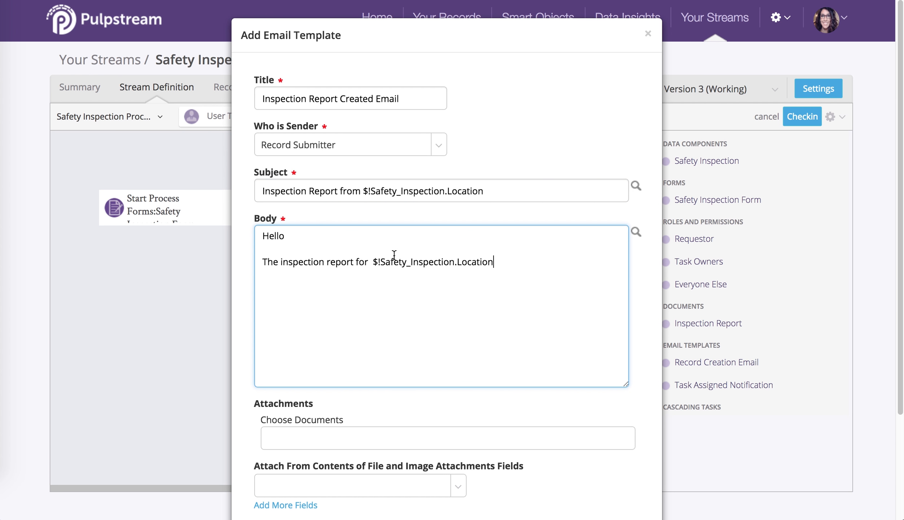
left_click(372, 259)
key("BackSpace")
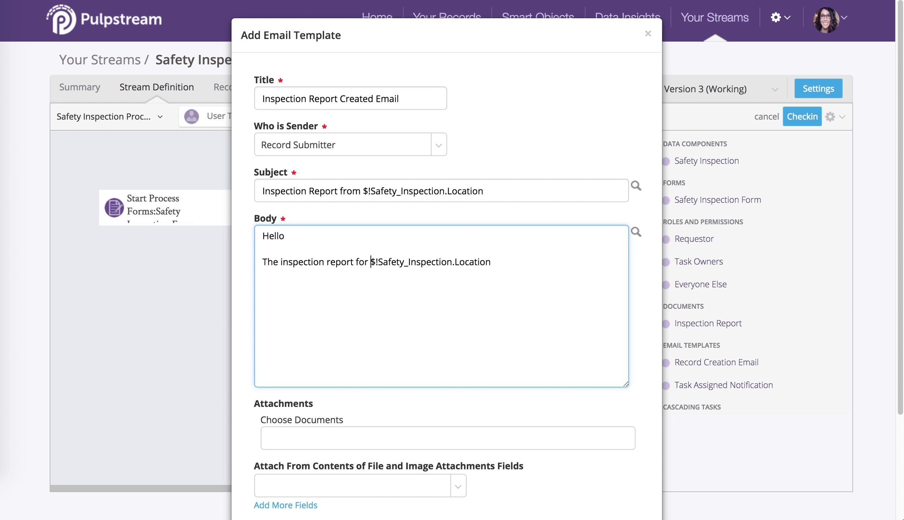
Complete the body sentence with "on $!Safety_Inspection.Inspection_Date_ is available for your review.".
left_click(514, 259)
type("on")
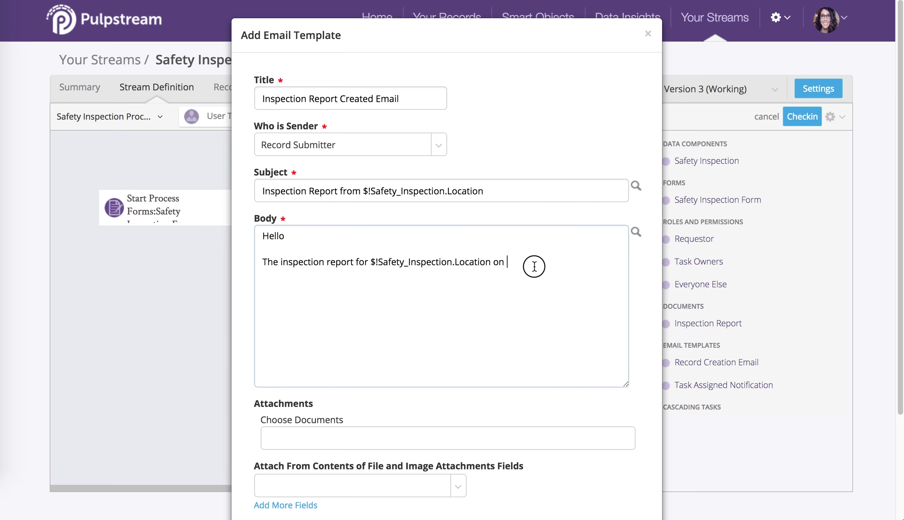
key("ctrl+v")
type("is av")
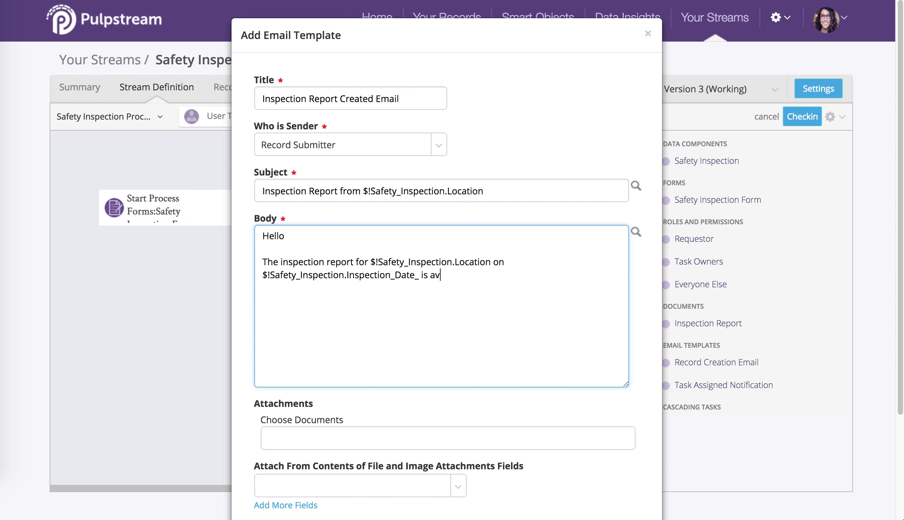
type("ailable for your revii")
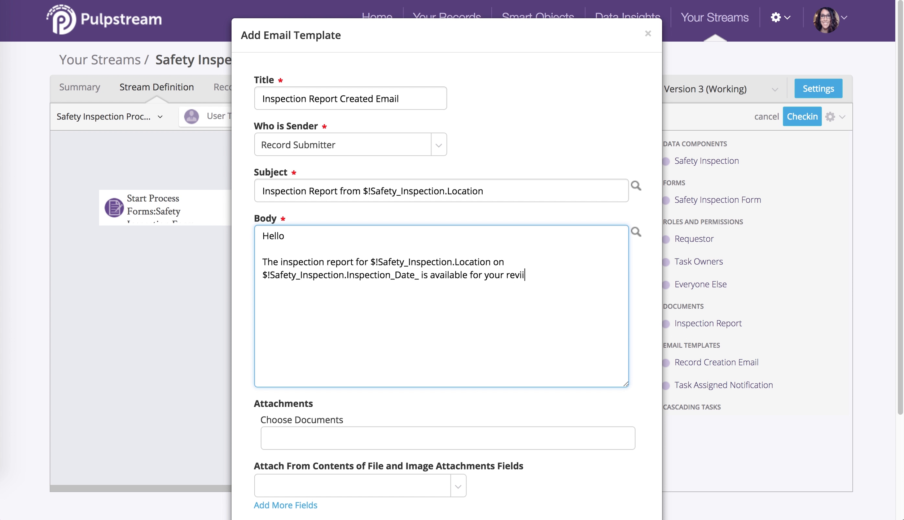
key("BackSpace")
type("ew.")
Add the sign-off "best," and "The Pulpstream bot" to the email body, separated by blank lines.
key("Return")
key("Return")
type("best,")
key("Return")
key("Return")
type("The Pulpst")
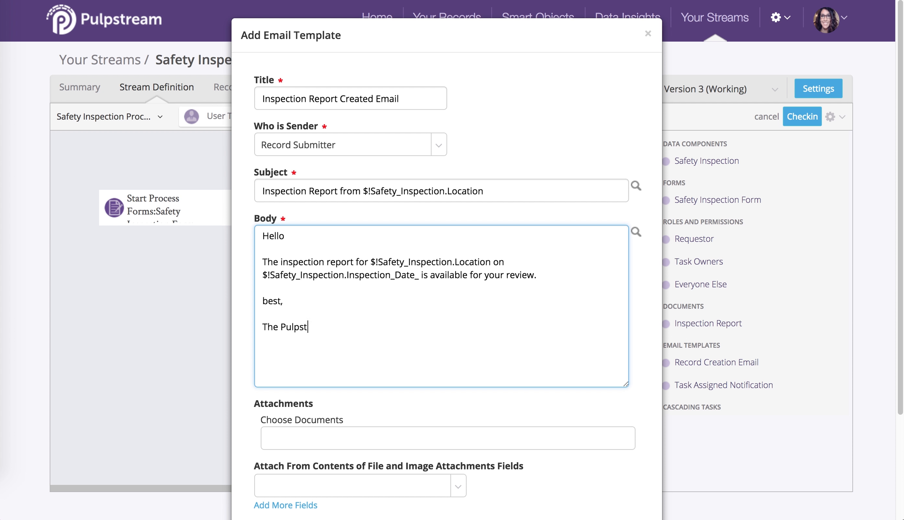
type("ream bot")
Attach the Inspection Report document with Word templates converted to PDF, and save the email template.
scroll(516, 311, "down", 3)
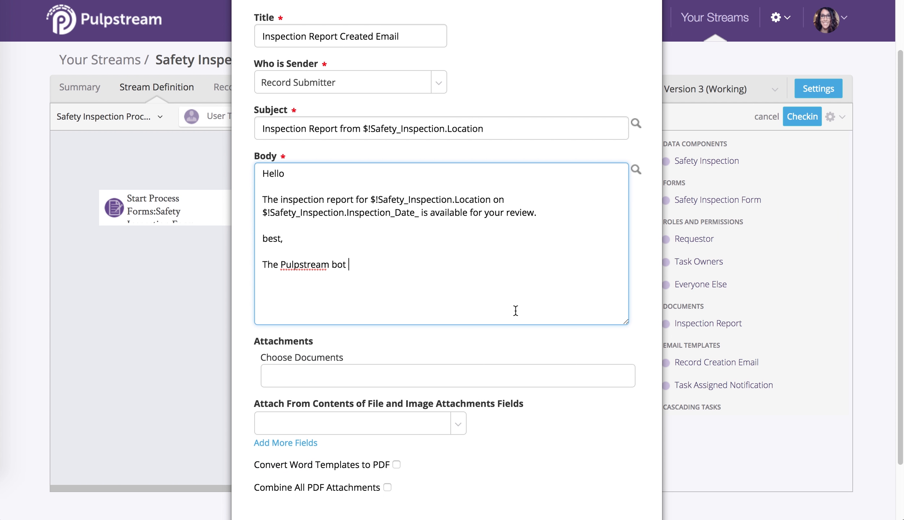
scroll(515, 311, "down", 3)
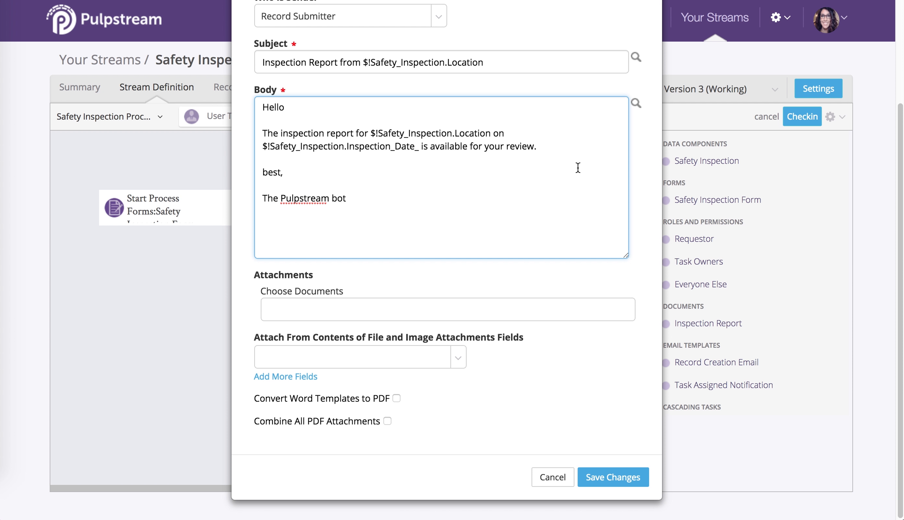
left_click(516, 309)
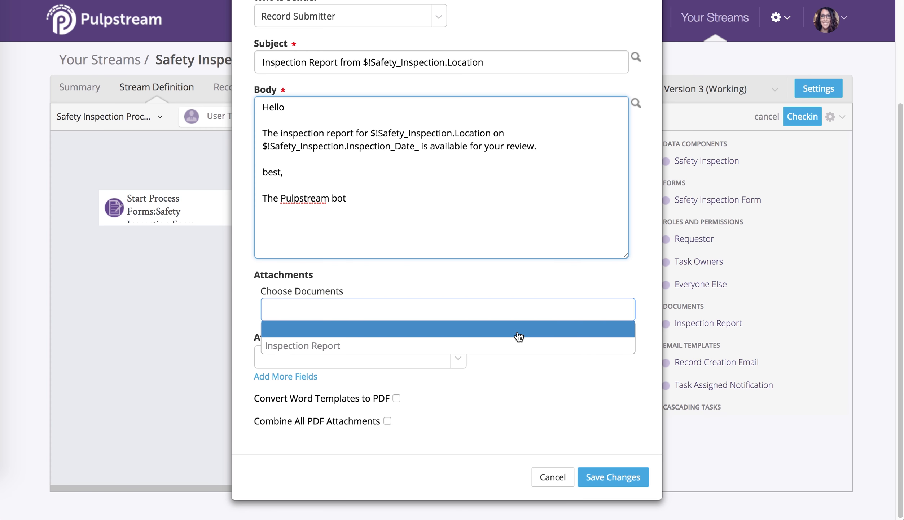
left_click(521, 346)
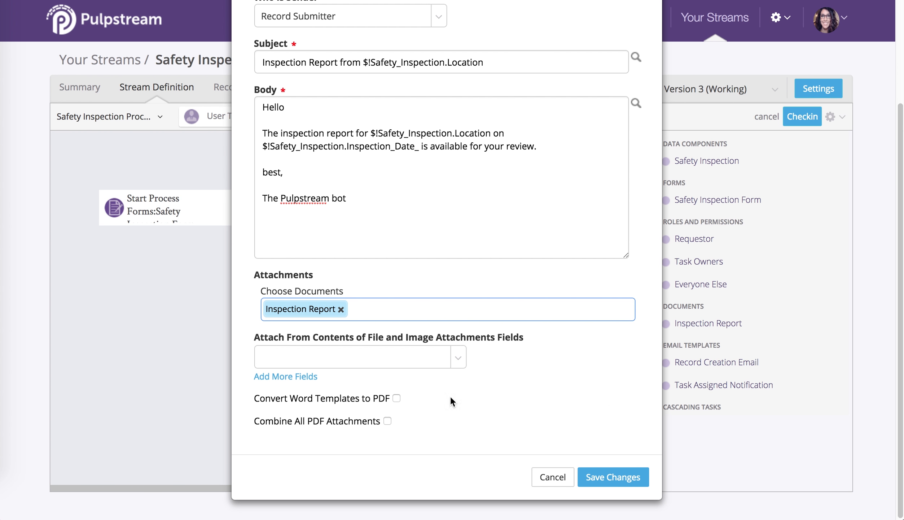
left_click(397, 398)
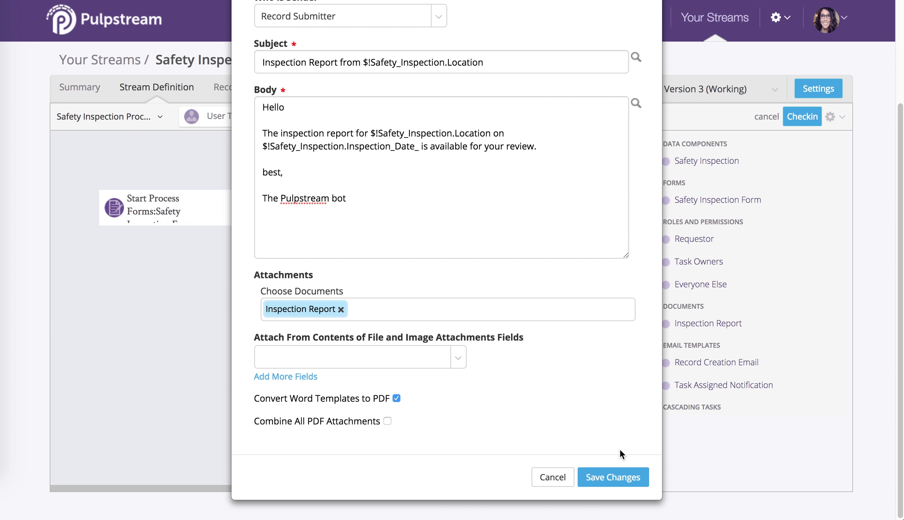
left_click(625, 482)
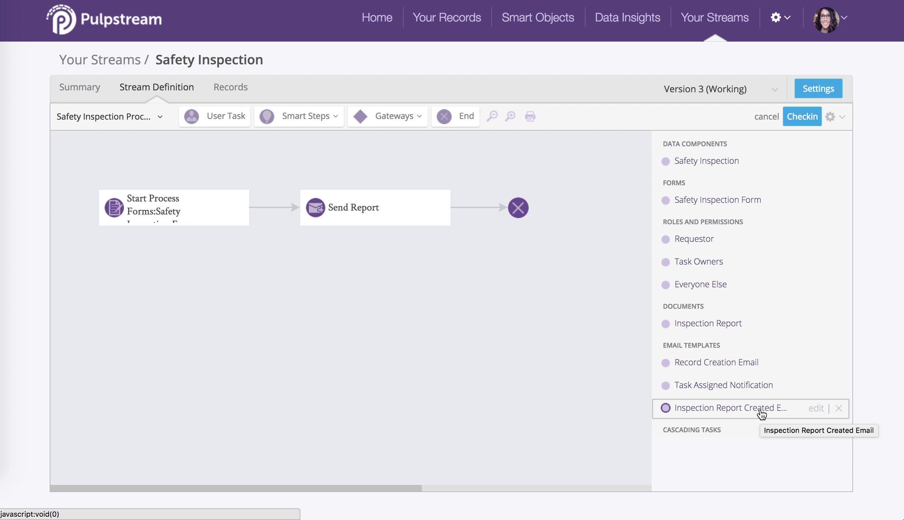
Assign the Inspection Report Created Email template to the Send Report step, then save the step and the process.
mouse_move(407, 211)
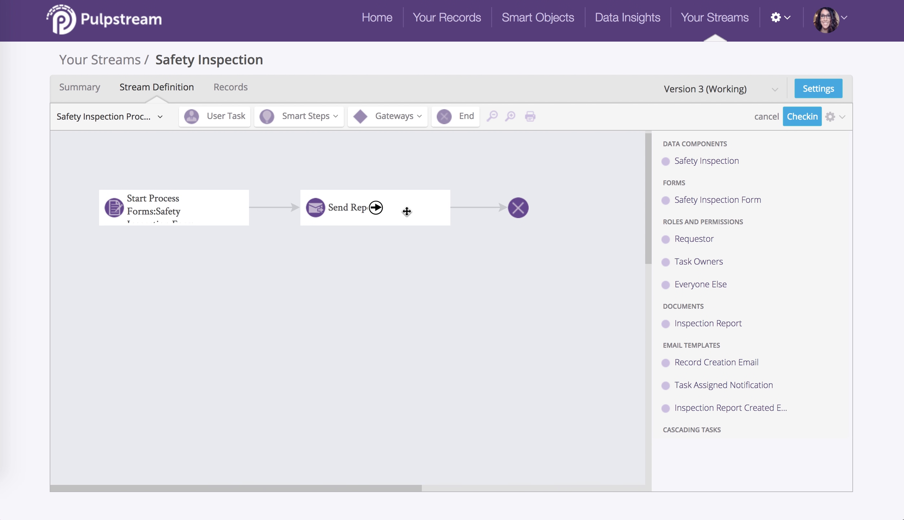
double_click(407, 211)
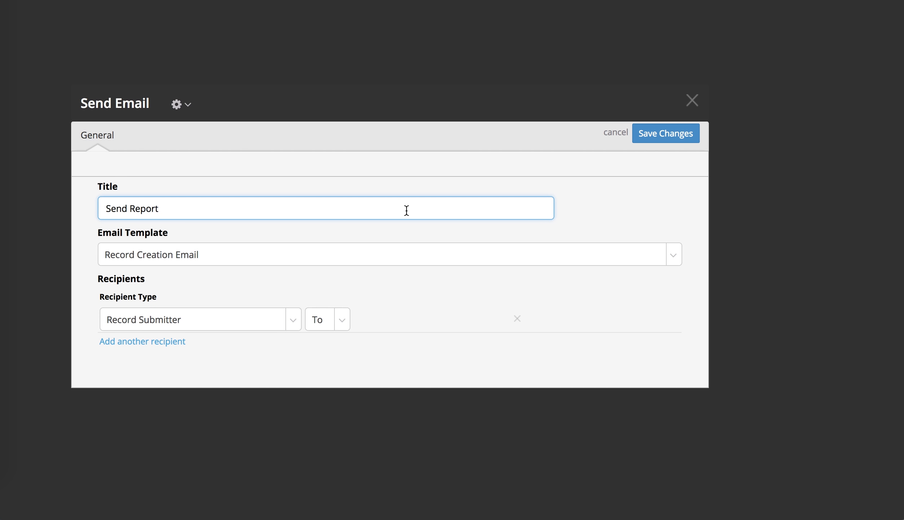
left_click(438, 260)
left_click(441, 307)
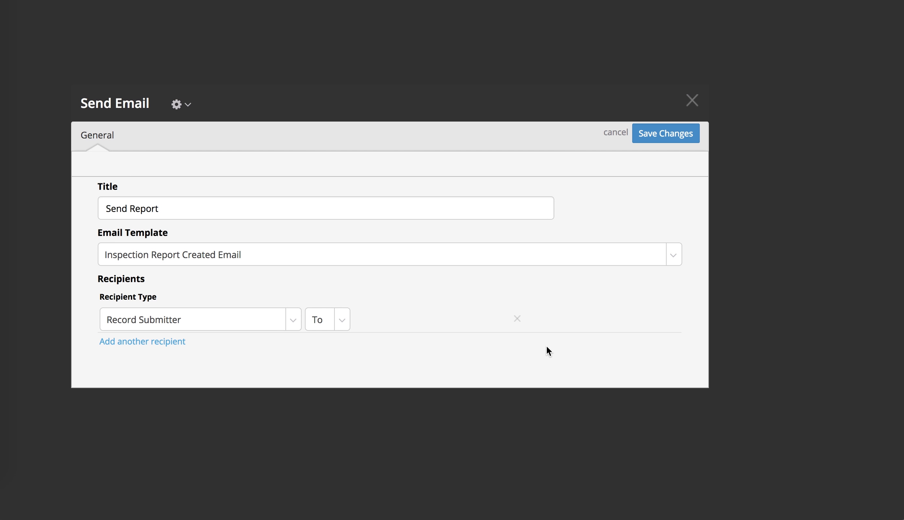
left_click(662, 132)
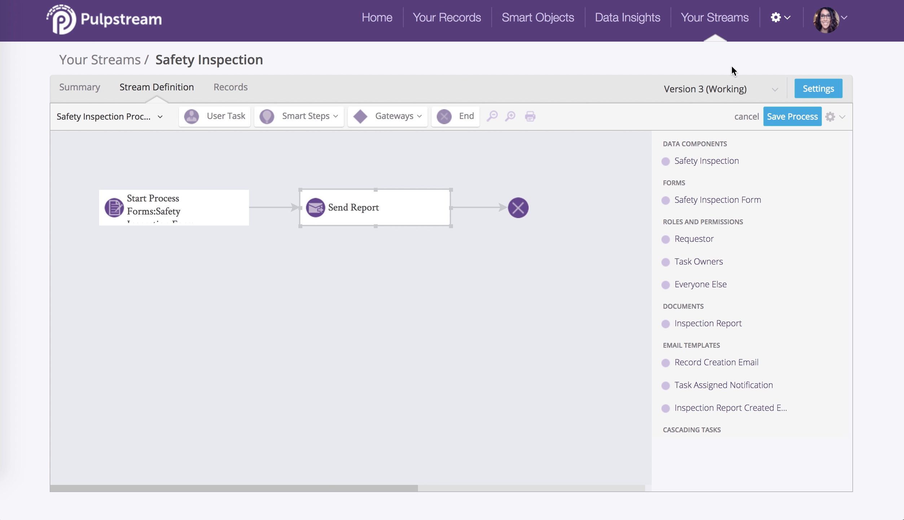
left_click(793, 117)
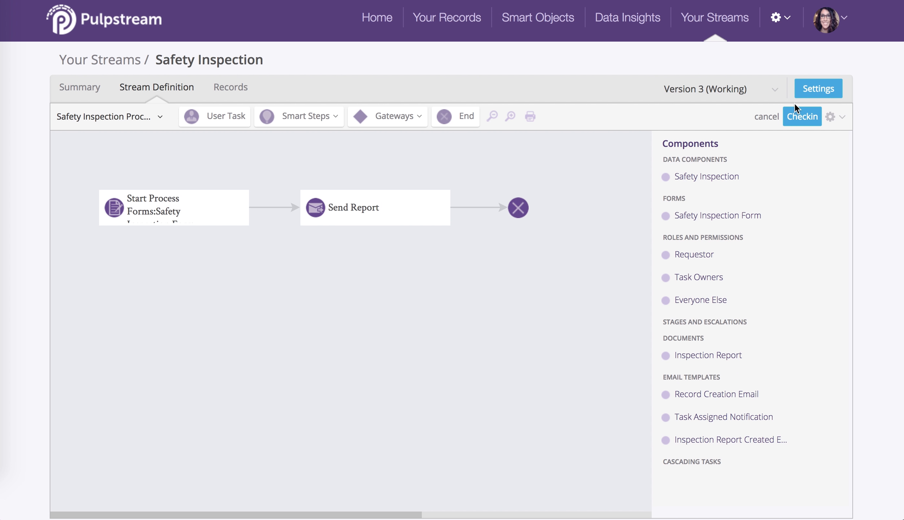
Check in the stream with the comment "We added an email template to our send report step in the stream.".
left_click(796, 117)
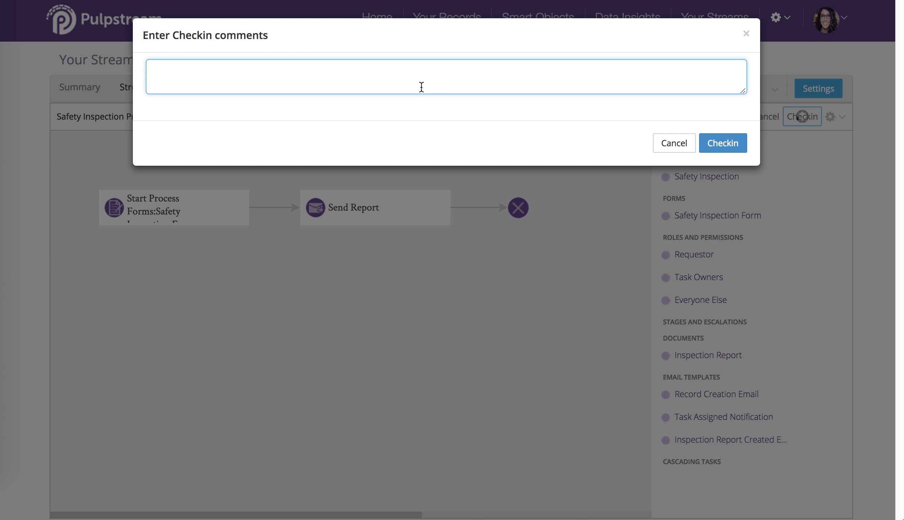
type("We added an email template ")
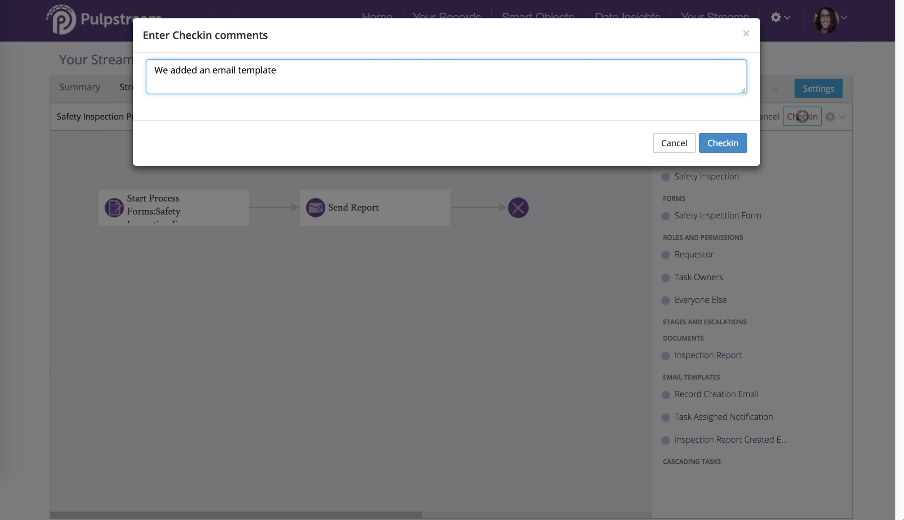
type("to our send report step ")
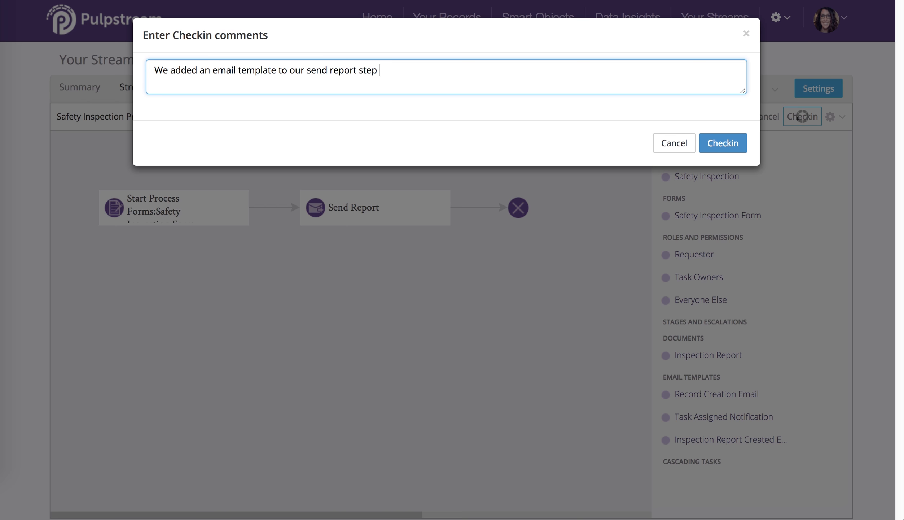
type("in the stream.")
left_click(723, 142)
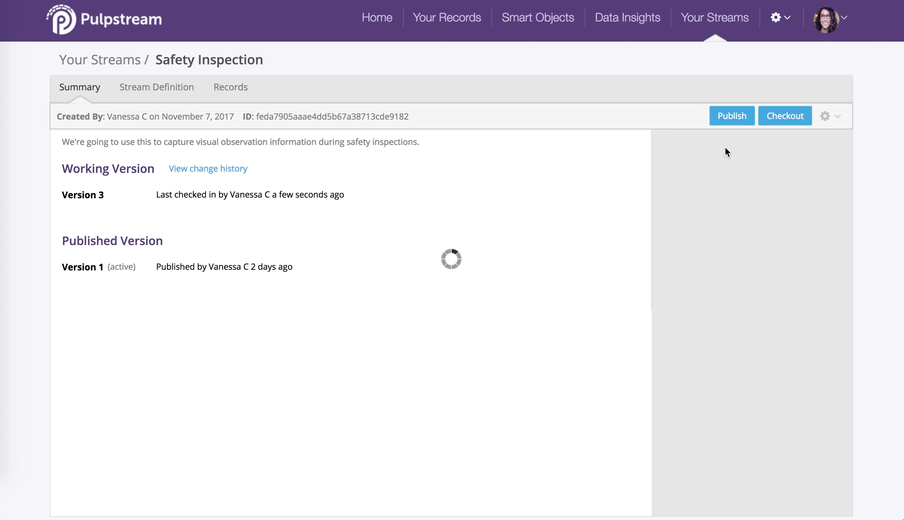
Publish the working version of the stream with the comment "Updated work stream with new email template.".
left_click(732, 115)
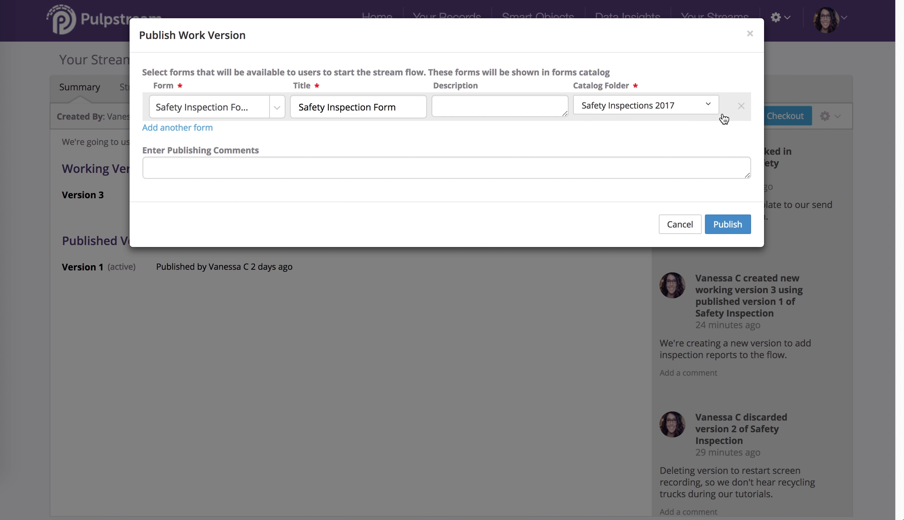
left_click(599, 165)
type("Updated work")
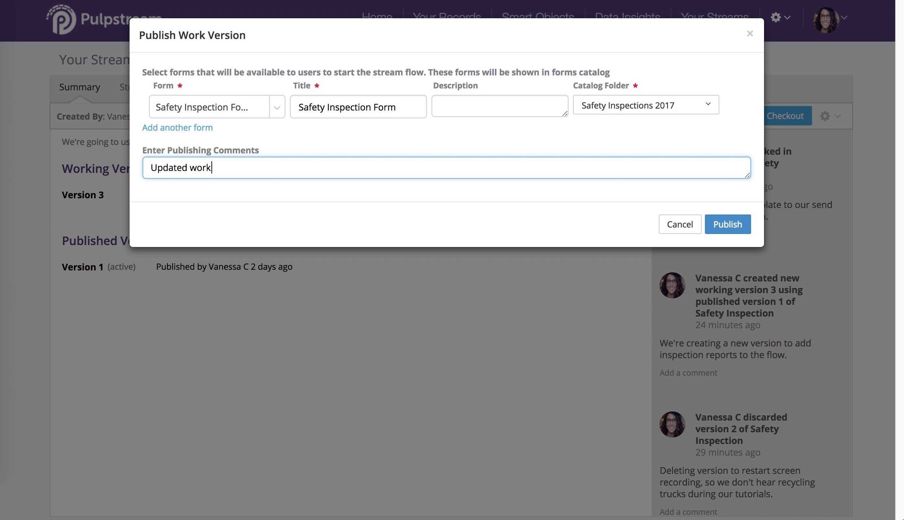
type(" stream with new email template.")
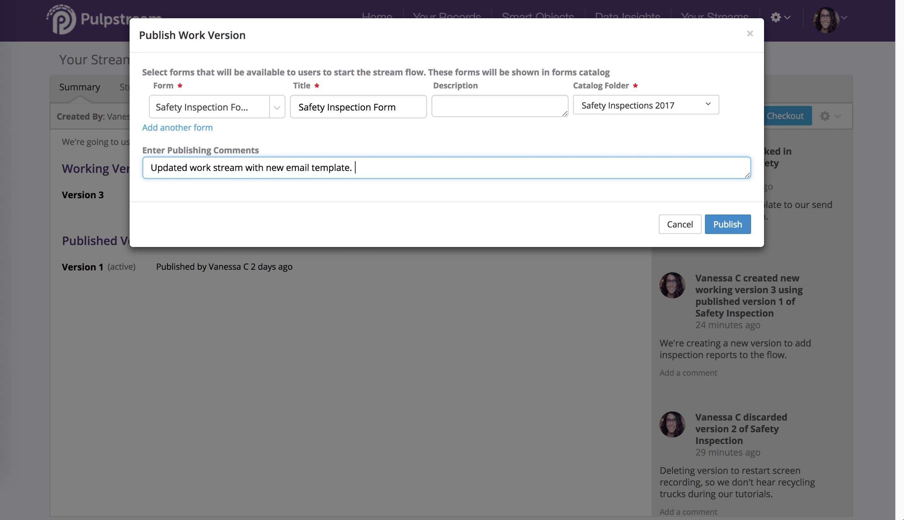
left_click(724, 226)
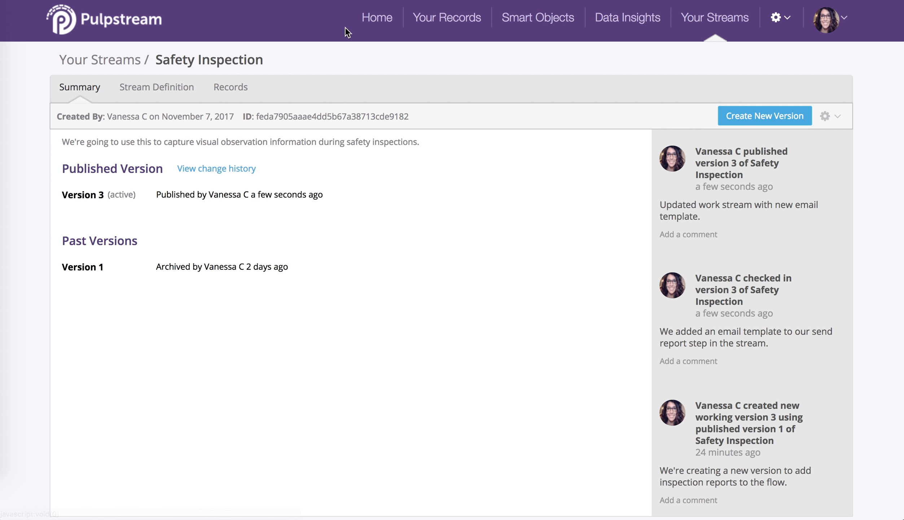
Go to the Home page with the activity feed and form submission.
left_click(367, 20)
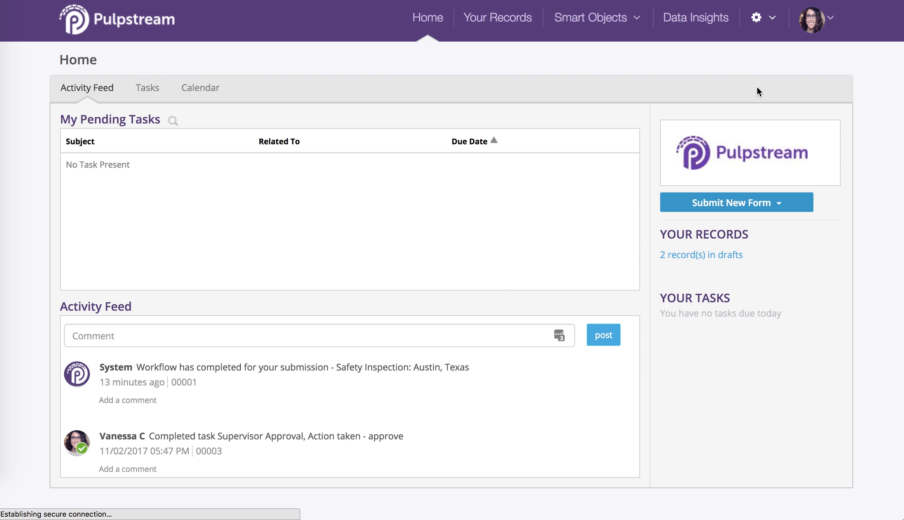